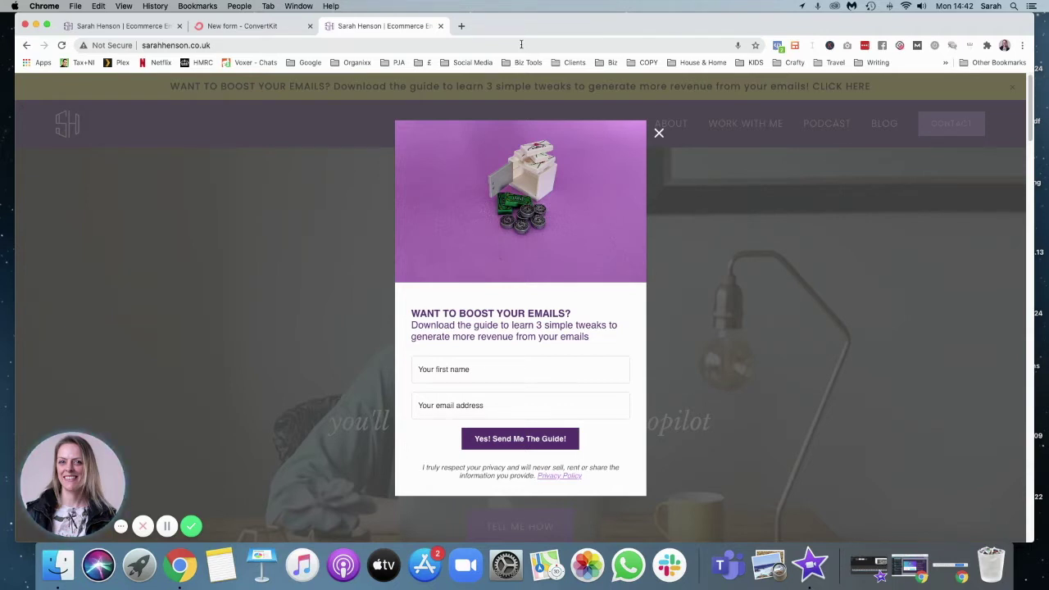
Create a new modal-format ConvertKit form from the Powell template
left_click(234, 27)
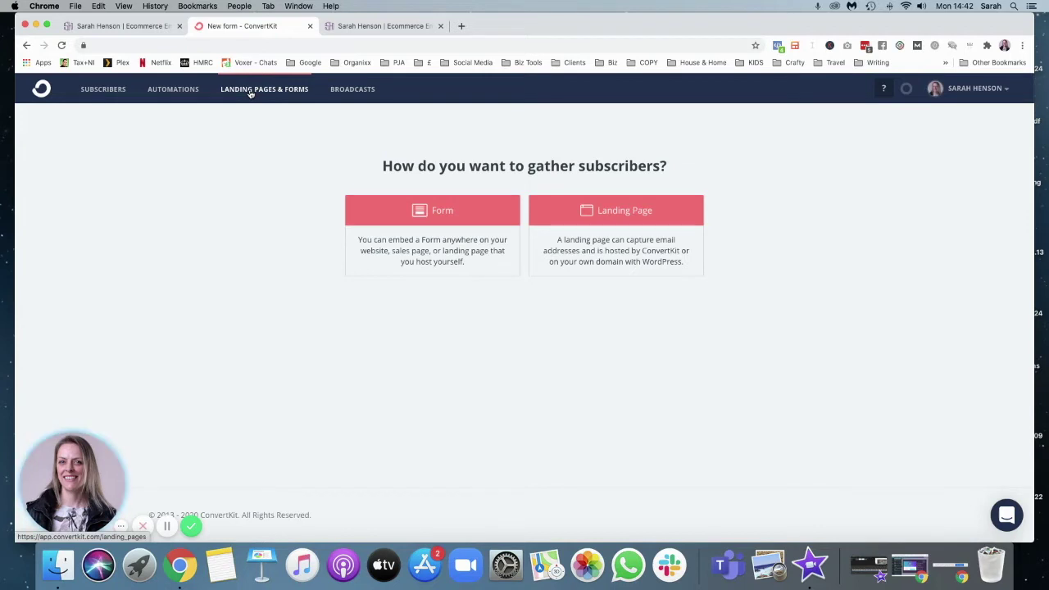
left_click(460, 218)
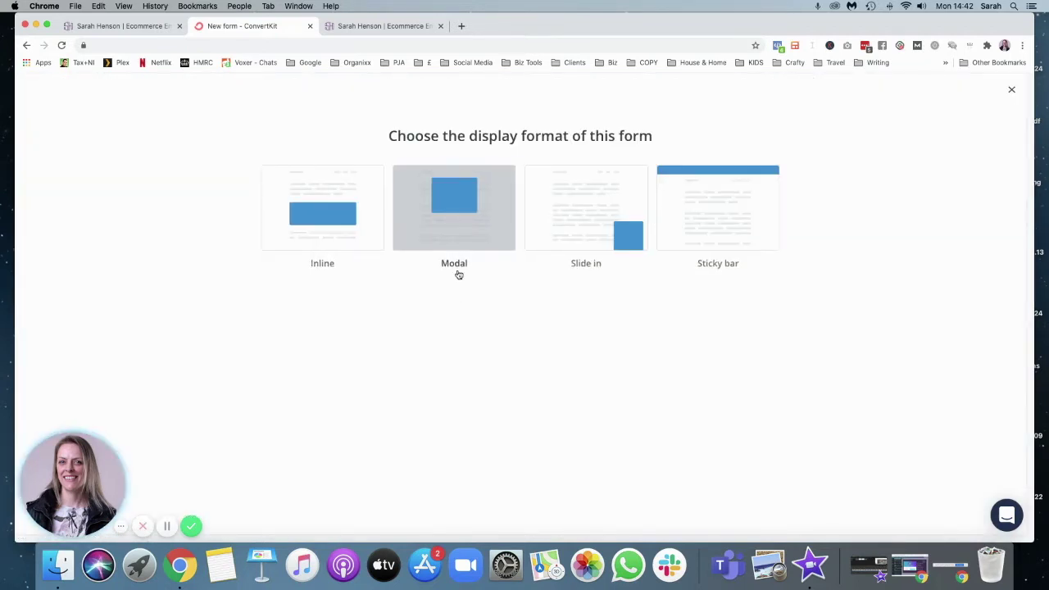
mouse_move(454, 207)
left_click(457, 201)
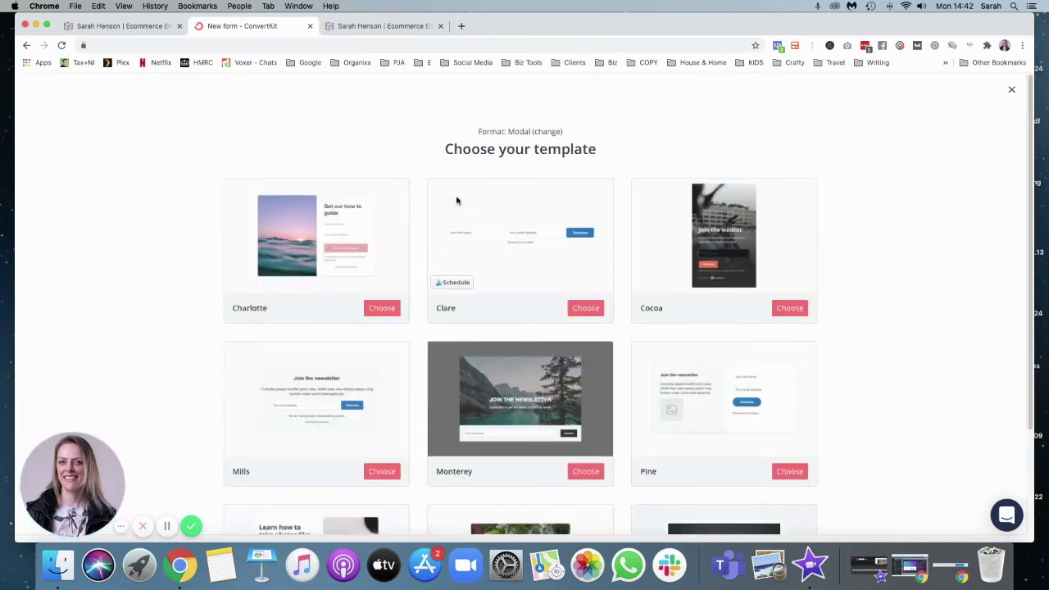
scroll(513, 234, "down", 2)
scroll(514, 233, "down", 2)
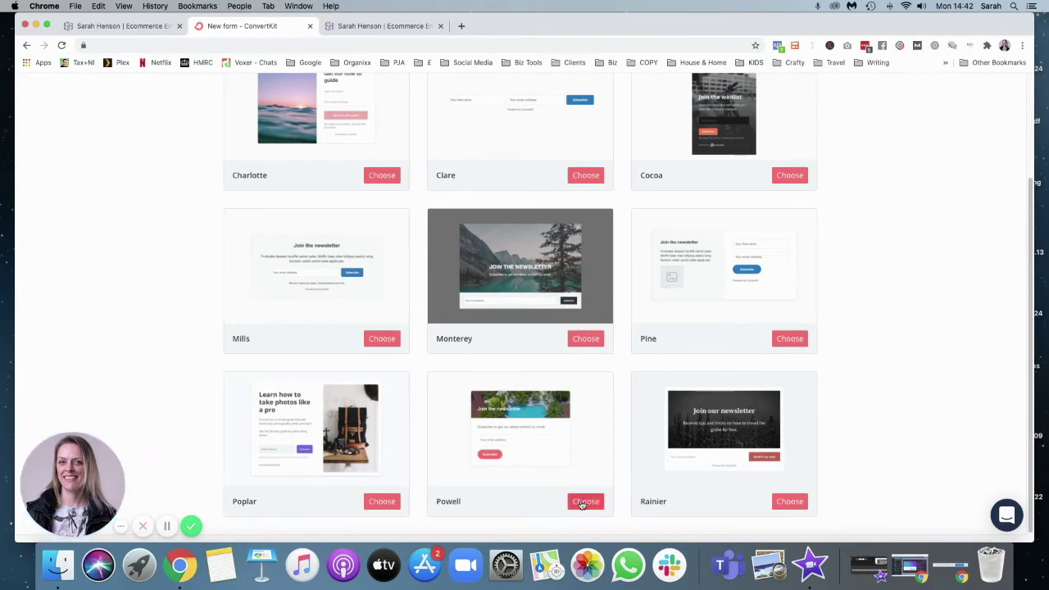
left_click(582, 502)
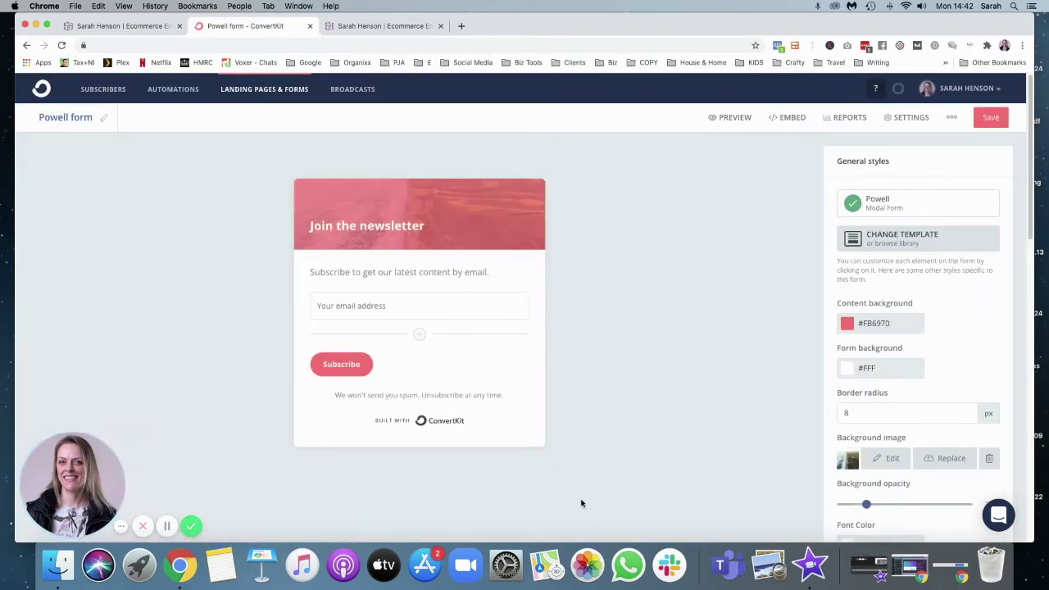
Add a First Name custom field and move it above the email field
scroll(933, 312, "down", 3)
scroll(935, 328, "up", 3)
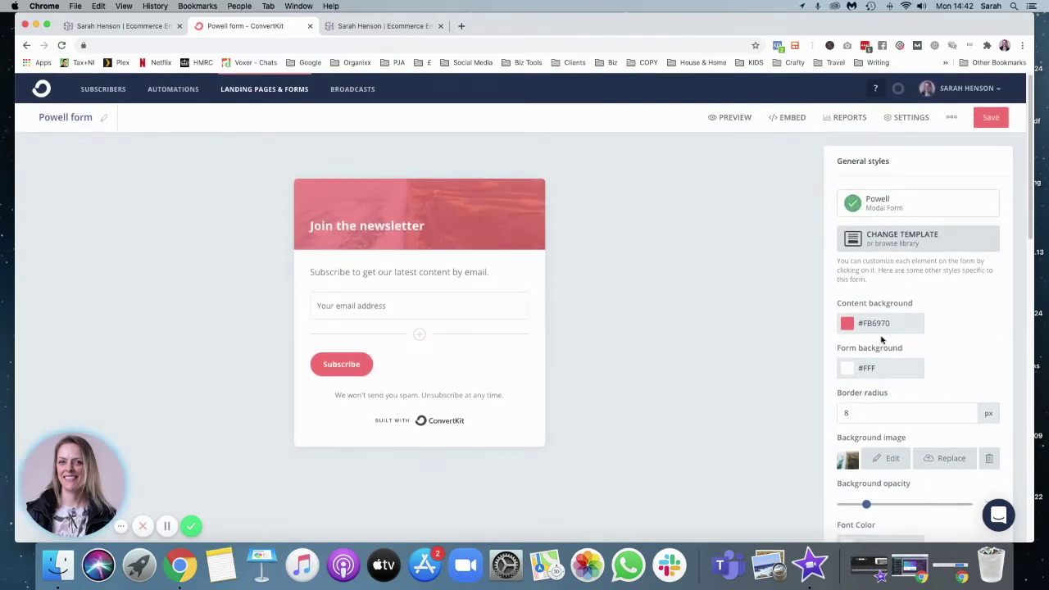
left_click(418, 334)
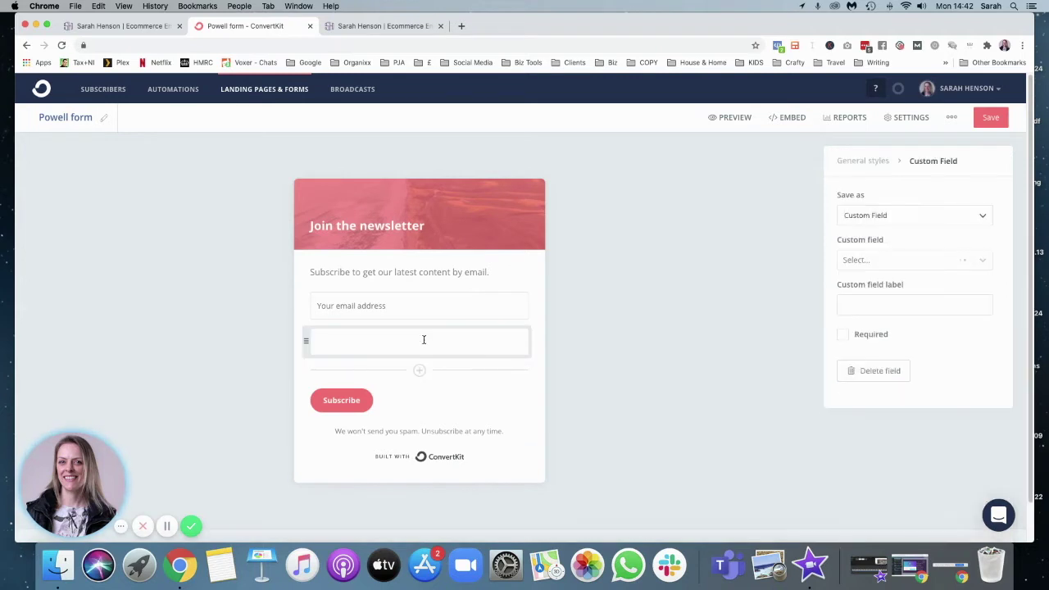
left_click(983, 261)
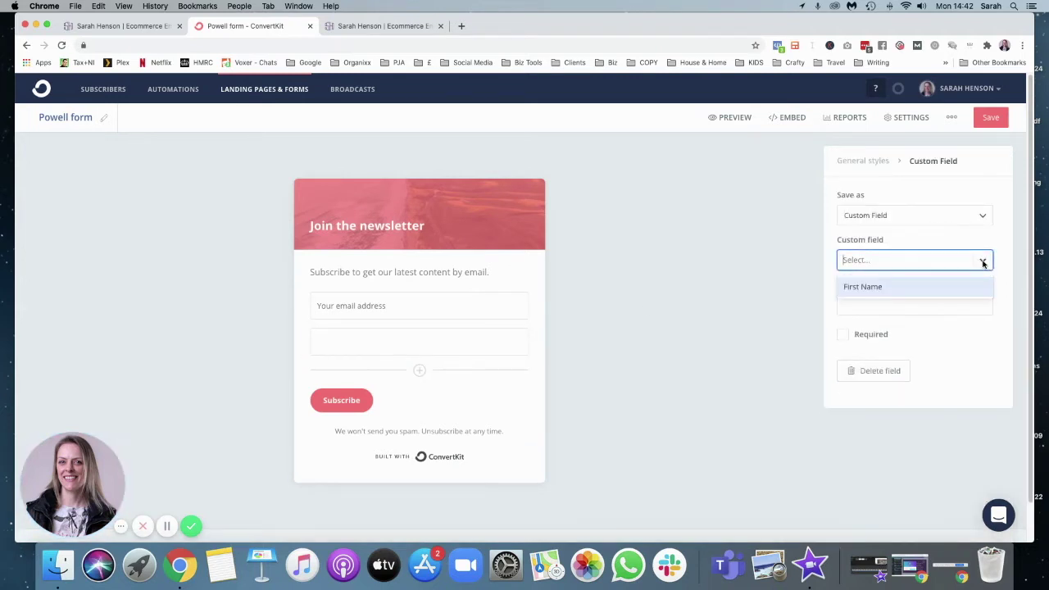
left_click(879, 285)
left_click_drag(306, 344, 309, 295)
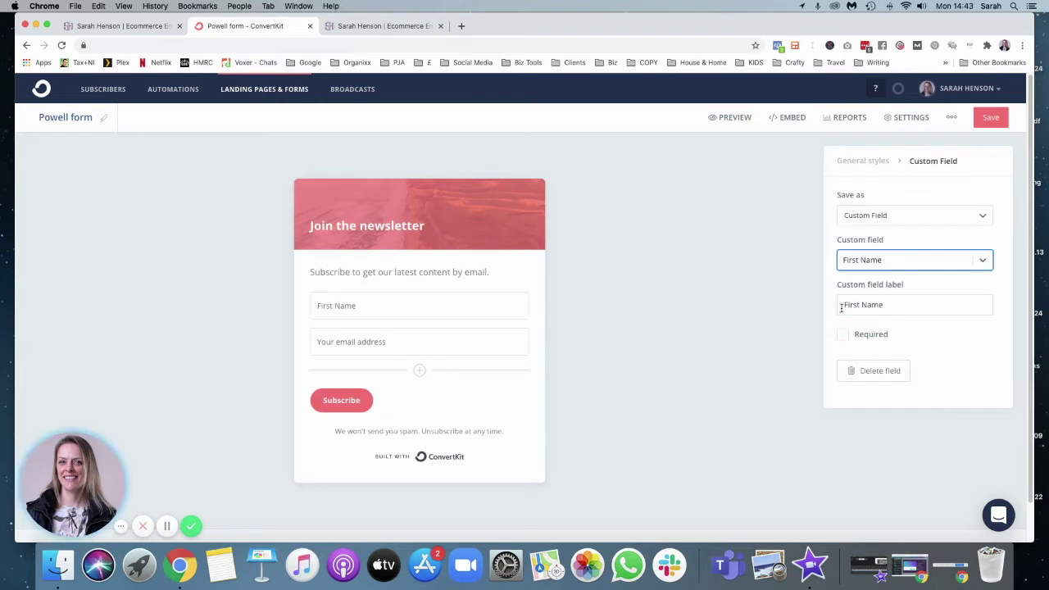
Make the Subscribe button purple (#8369FB) with a corner radius of 0
left_click(867, 162)
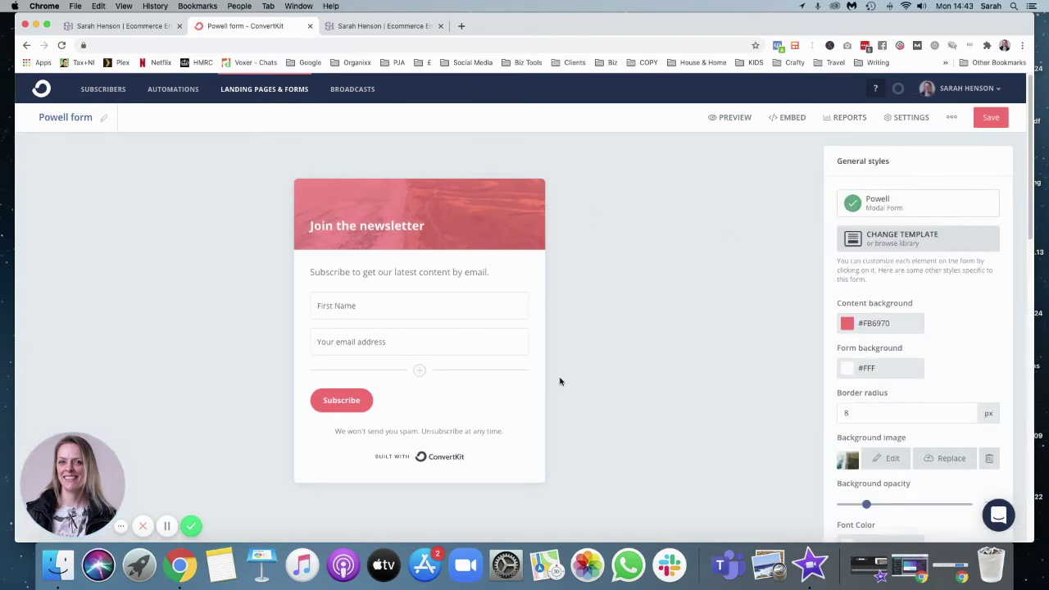
scroll(941, 344, "down", 2)
scroll(941, 345, "down", 5)
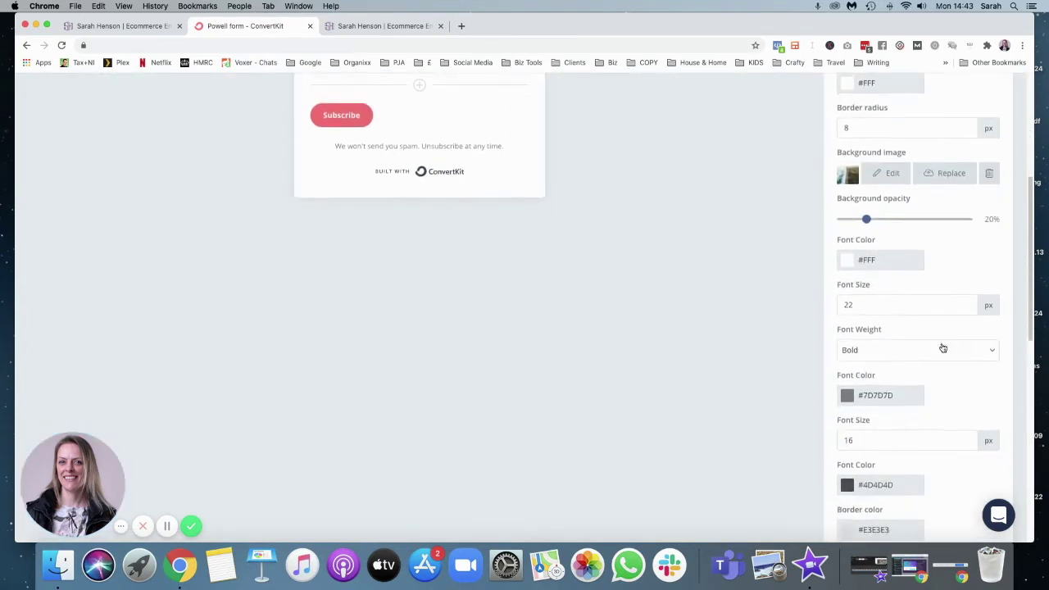
scroll(942, 343, "down", 5)
scroll(942, 343, "down", 5)
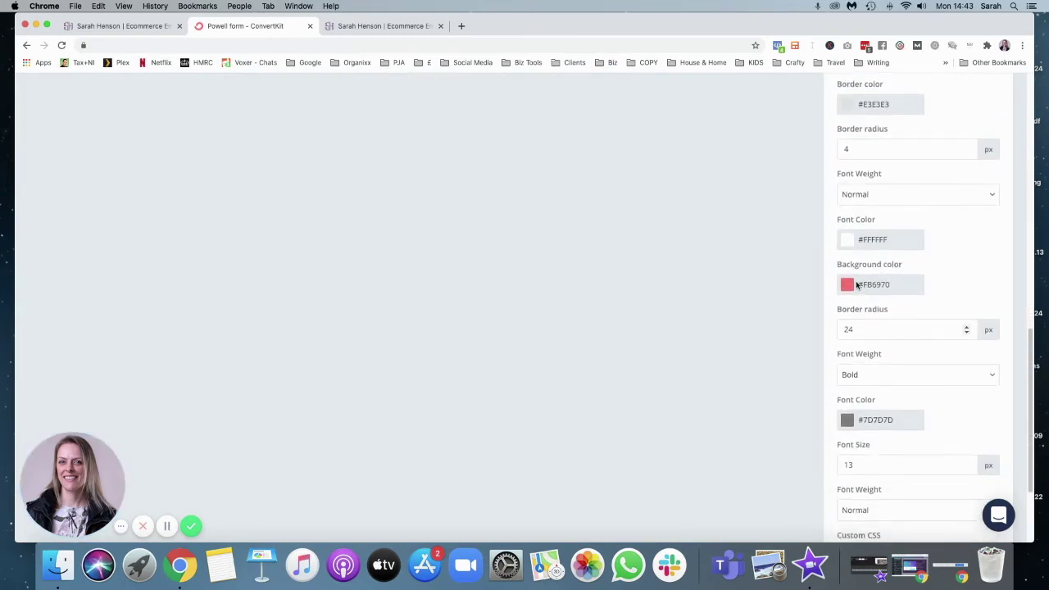
left_click(873, 287)
left_click(935, 333)
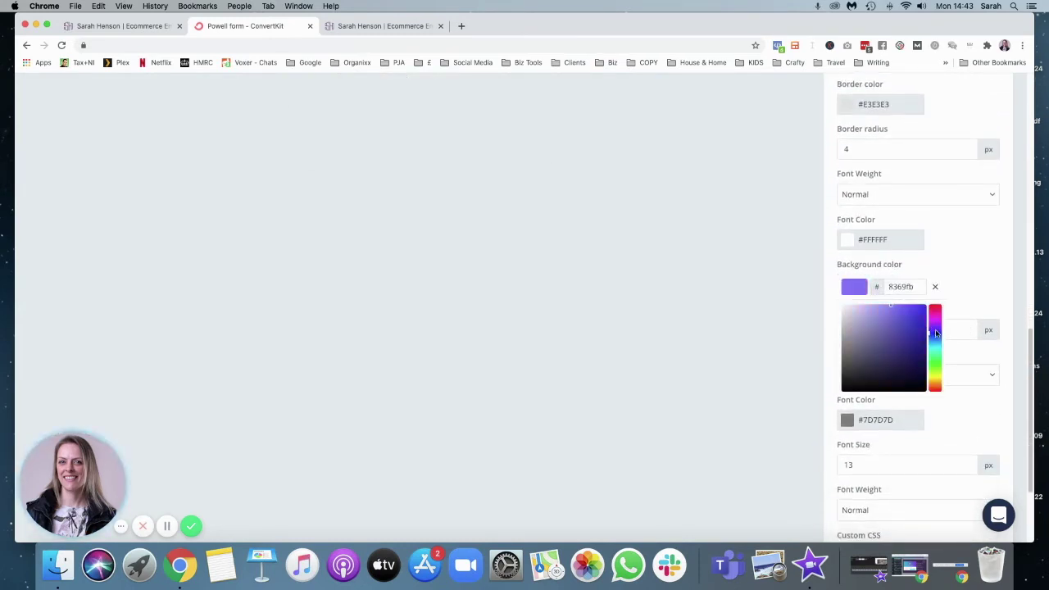
left_click(973, 240)
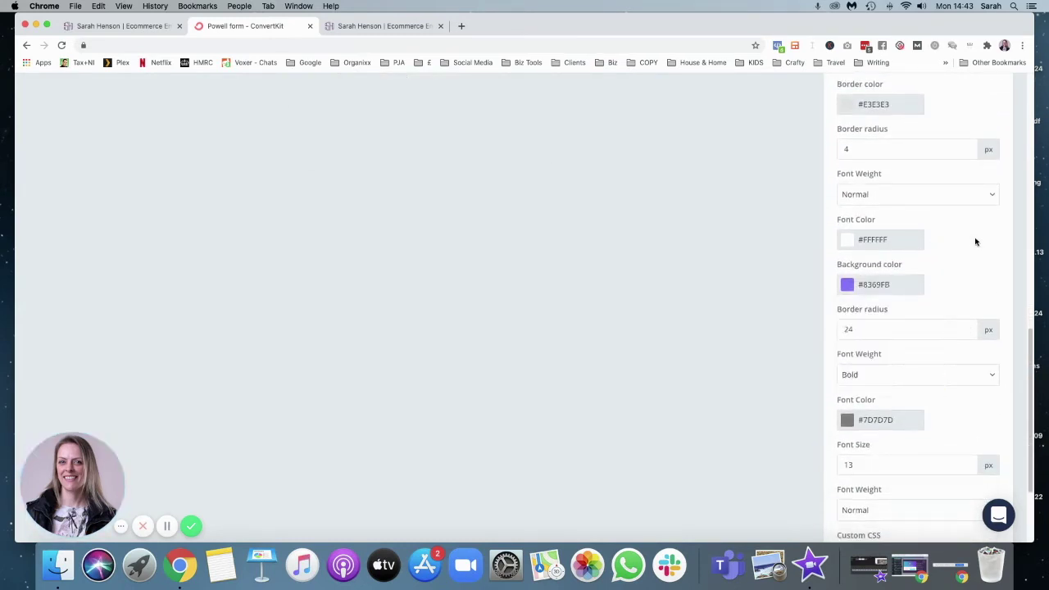
left_click(967, 326)
type("0")
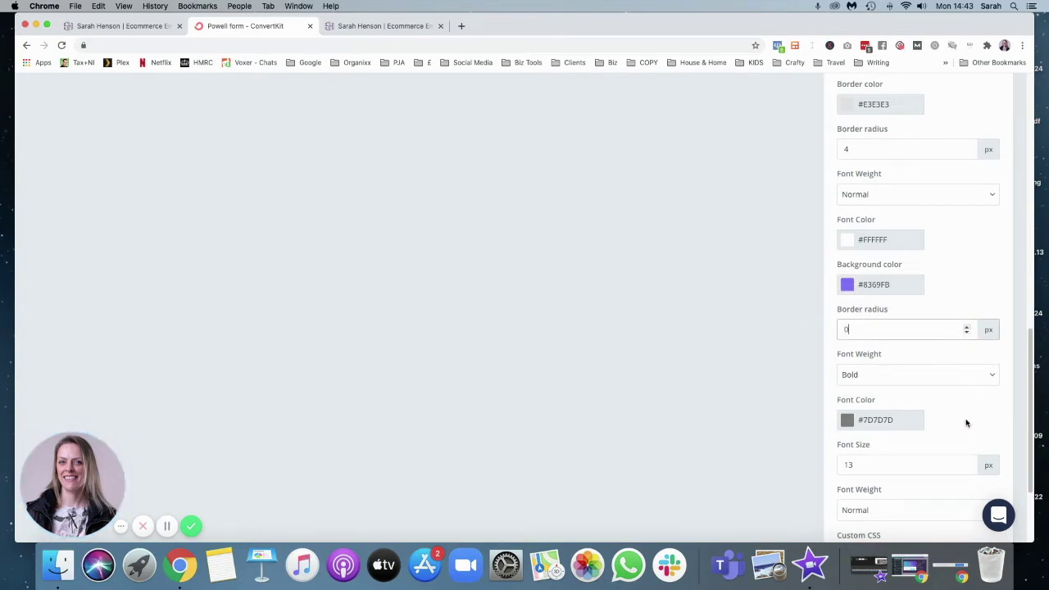
Hide the Built with ConvertKit badge by unticking Show Powered By Link
scroll(904, 363, "up", 5)
scroll(602, 313, "up", 10)
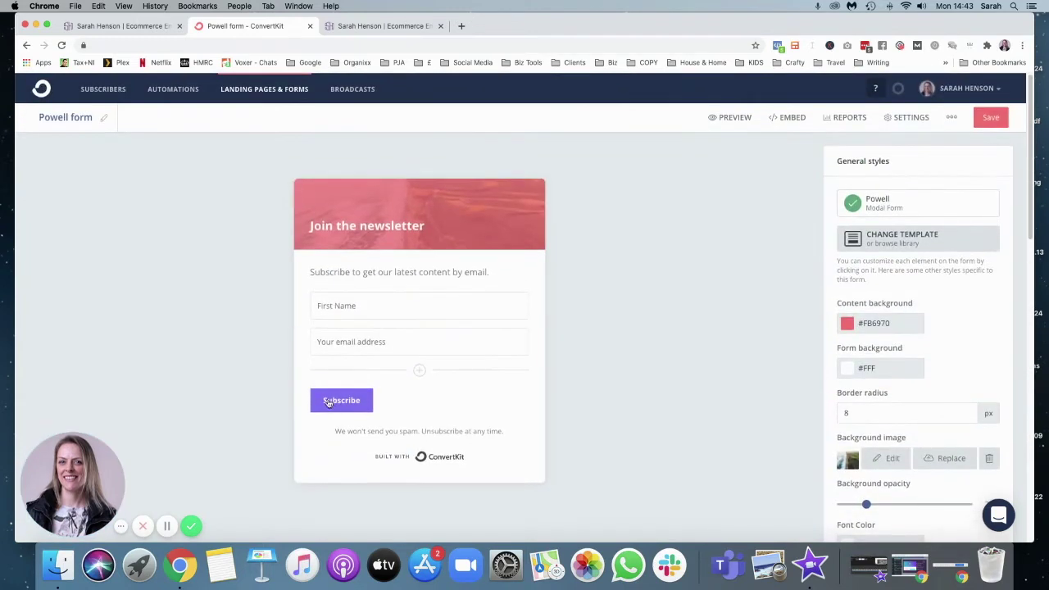
left_click(425, 457)
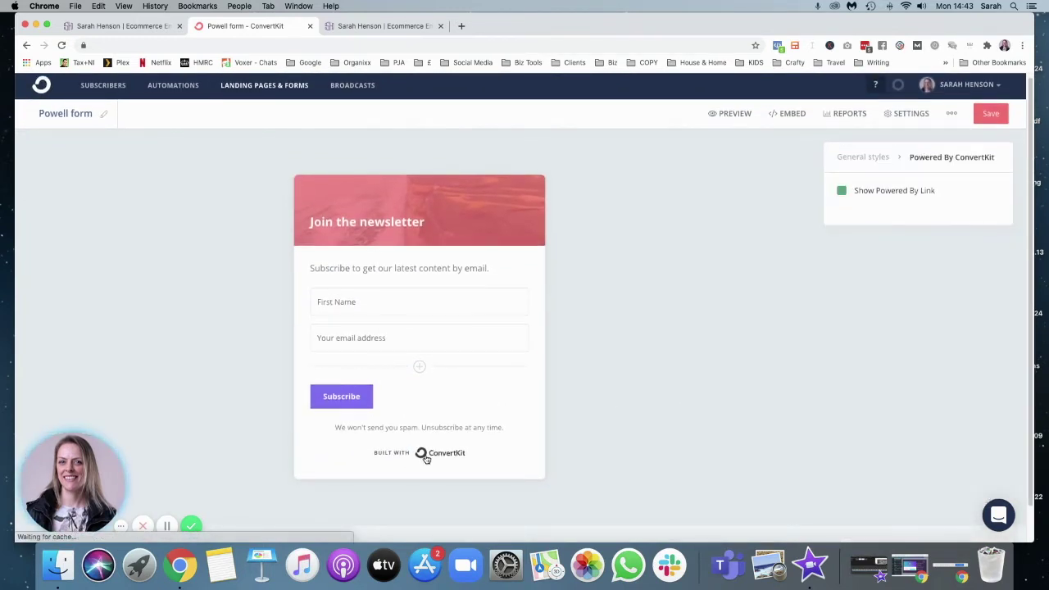
left_click(841, 191)
left_click(862, 156)
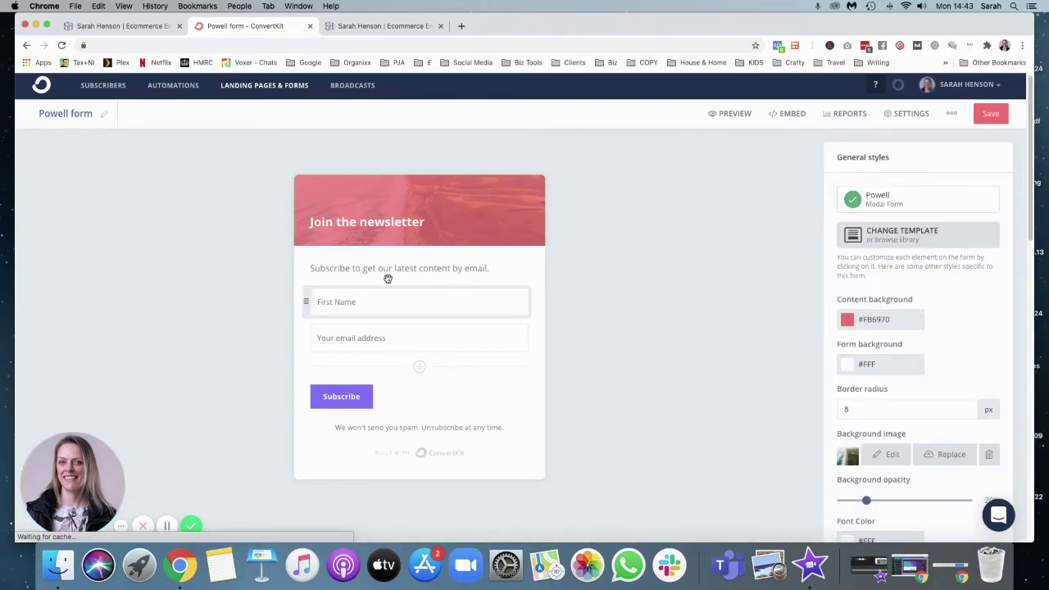
Make the header background image fully opaque and the form background near-black
scroll(901, 409, "down", 3)
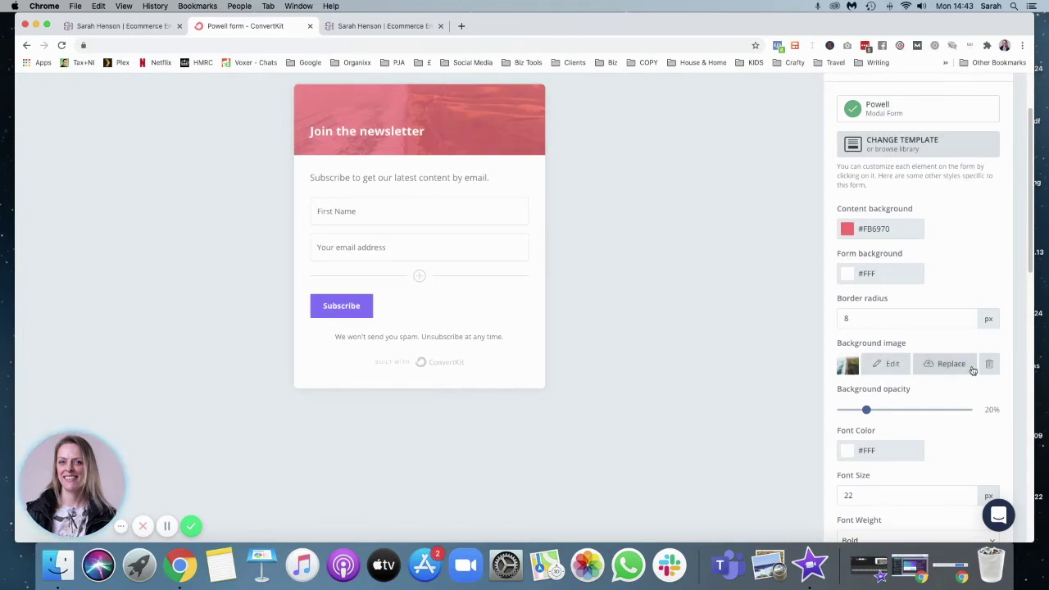
left_click_drag(866, 410, 968, 409)
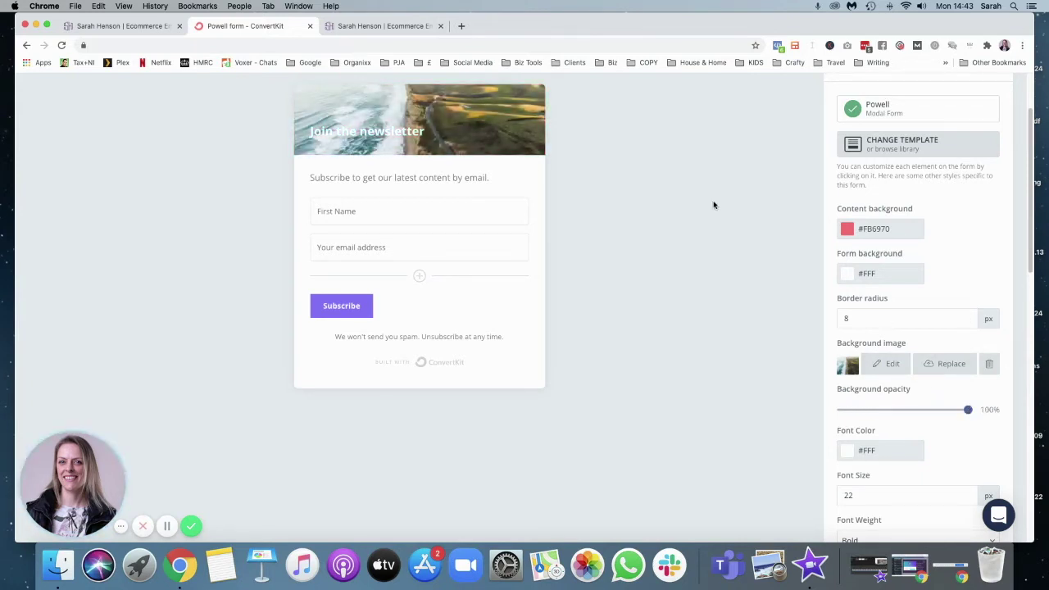
left_click(881, 273)
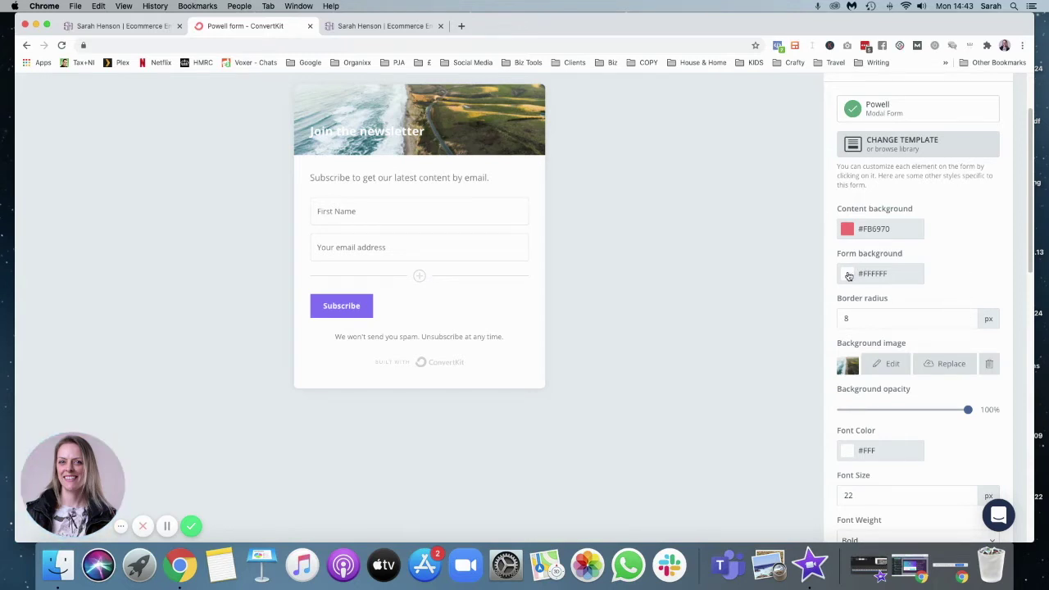
left_click(861, 273)
left_click(849, 377)
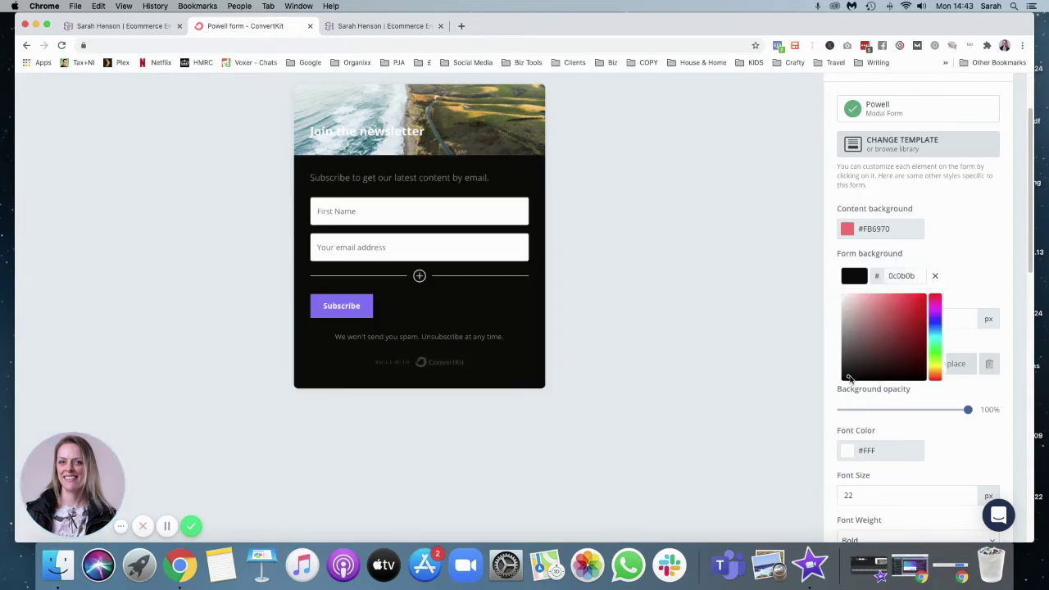
left_click(968, 269)
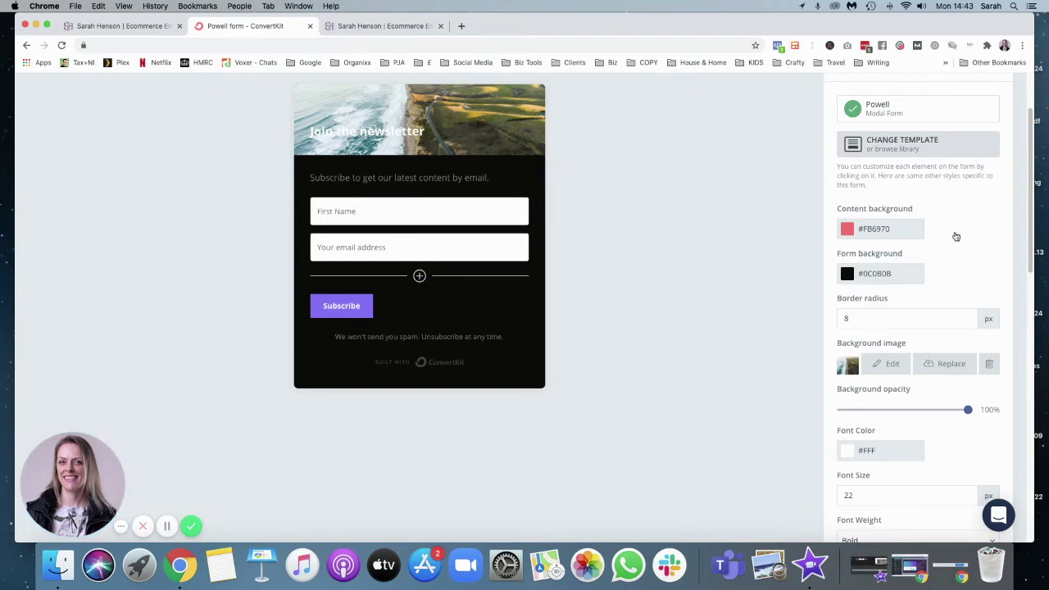
Set the Join the newsletter heading font colour to near-black #0A0A0A
scroll(948, 290, "up", 1)
scroll(947, 295, "down", 4)
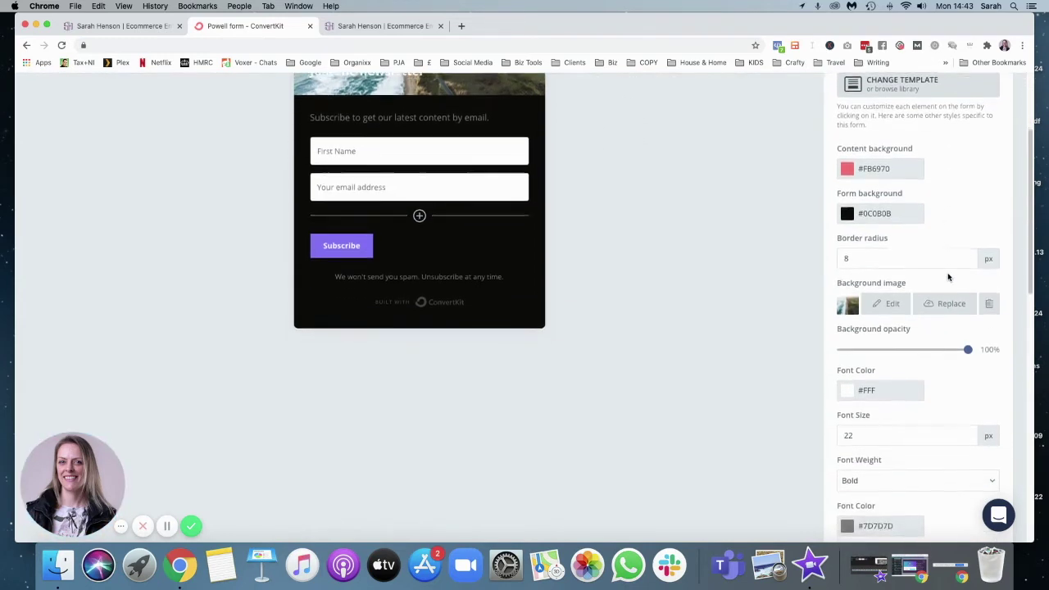
left_click(847, 342)
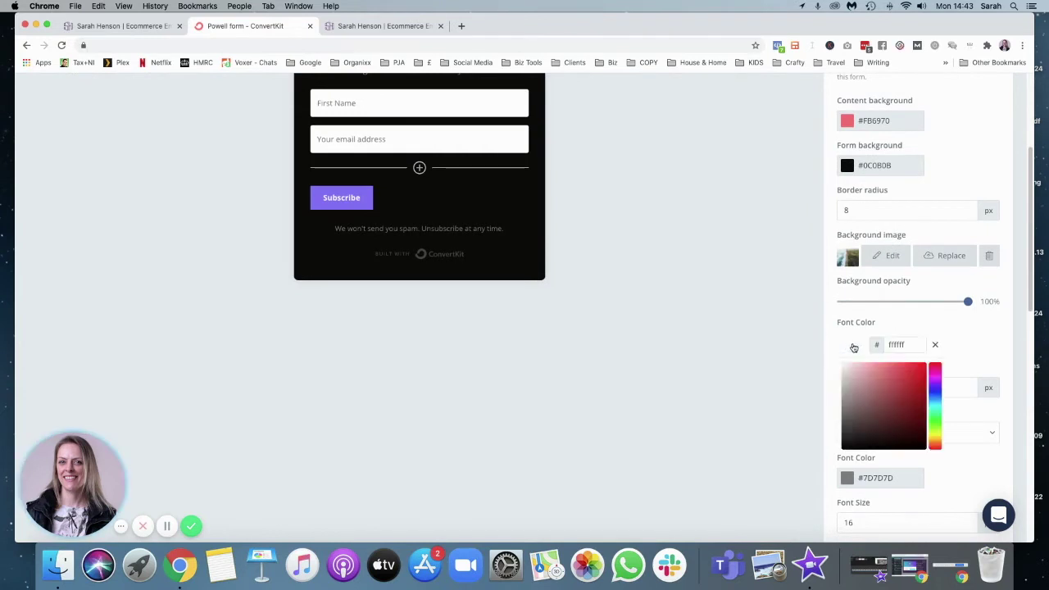
left_click(843, 444)
Review the General styles panel down to the Custom CSS field and back
scroll(691, 263, "up", 5)
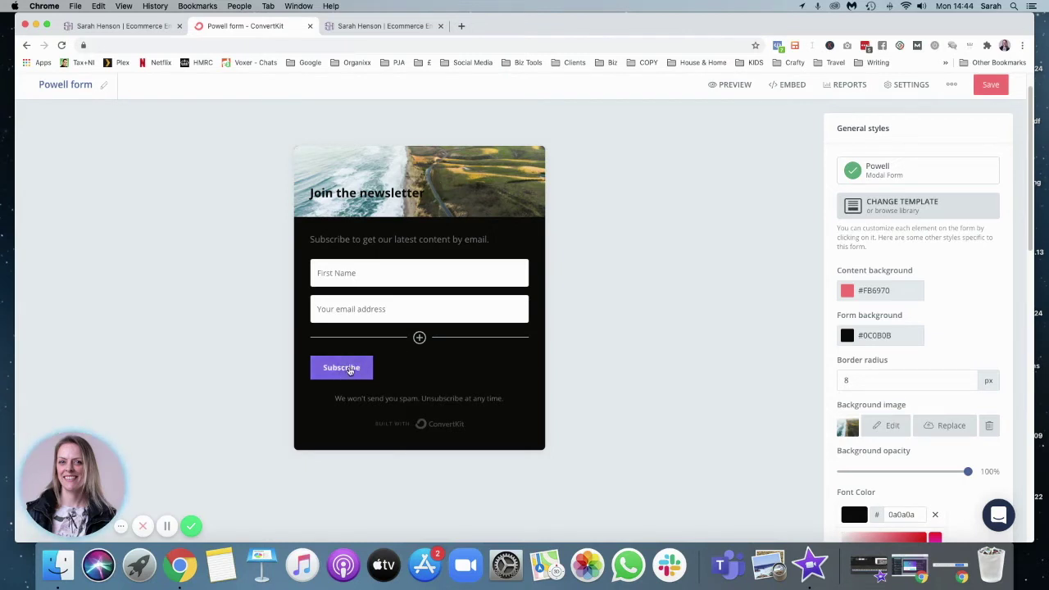
scroll(606, 363, "down", 5)
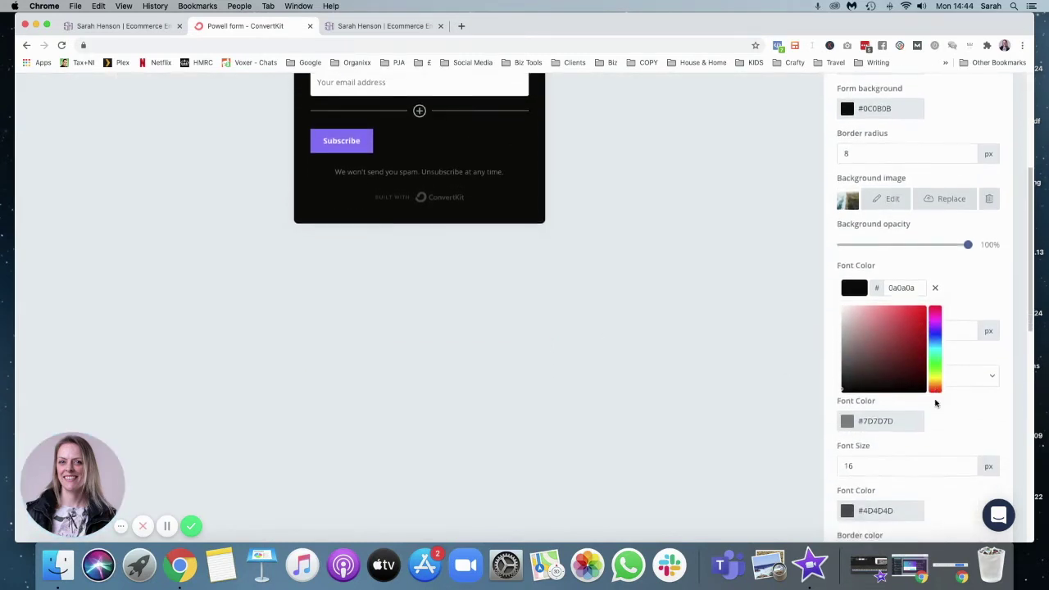
scroll(935, 402, "down", 6)
scroll(934, 401, "down", 6)
scroll(881, 433, "down", 2)
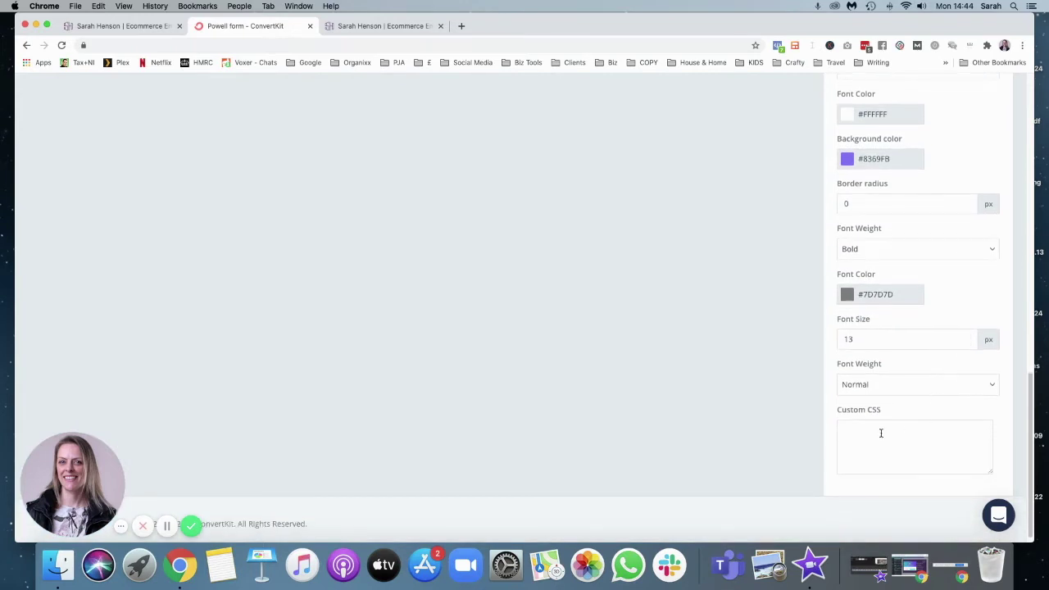
left_click(880, 433)
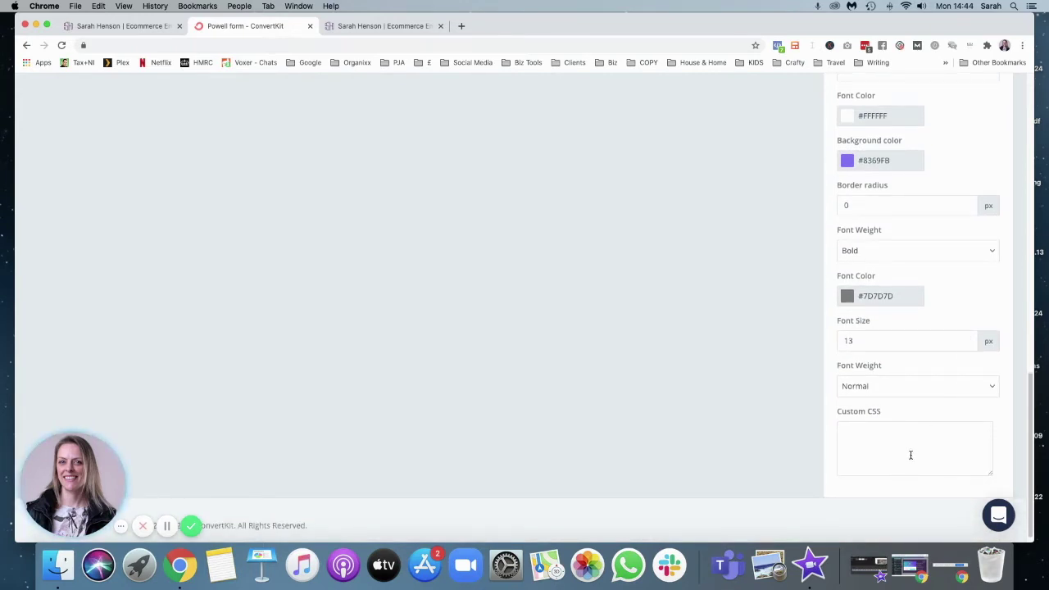
scroll(910, 455, "up", 1)
scroll(911, 455, "up", 3)
scroll(911, 455, "up", 5)
scroll(912, 455, "up", 5)
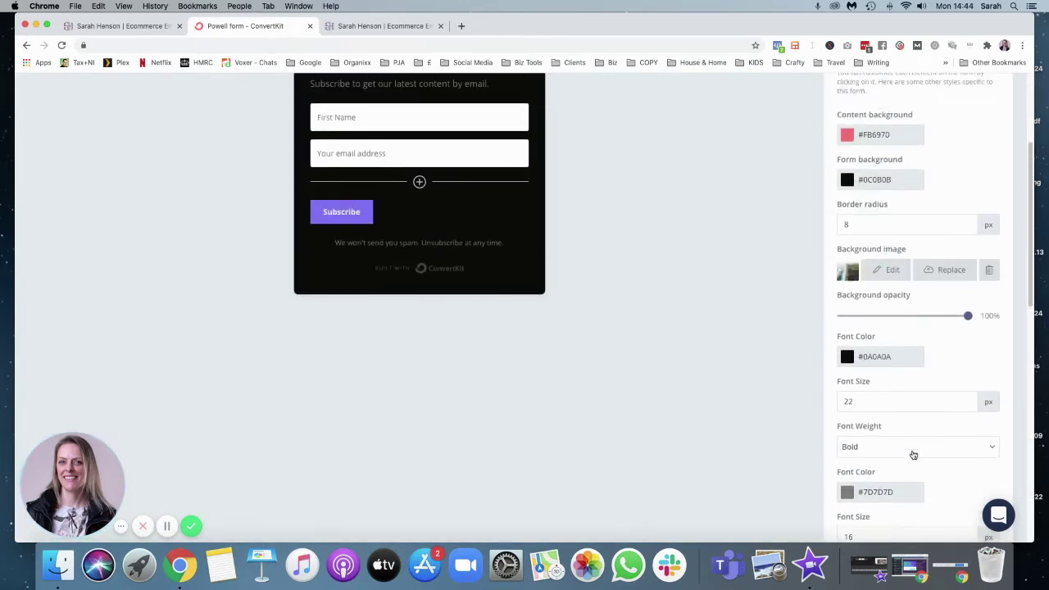
scroll(912, 455, "up", 3)
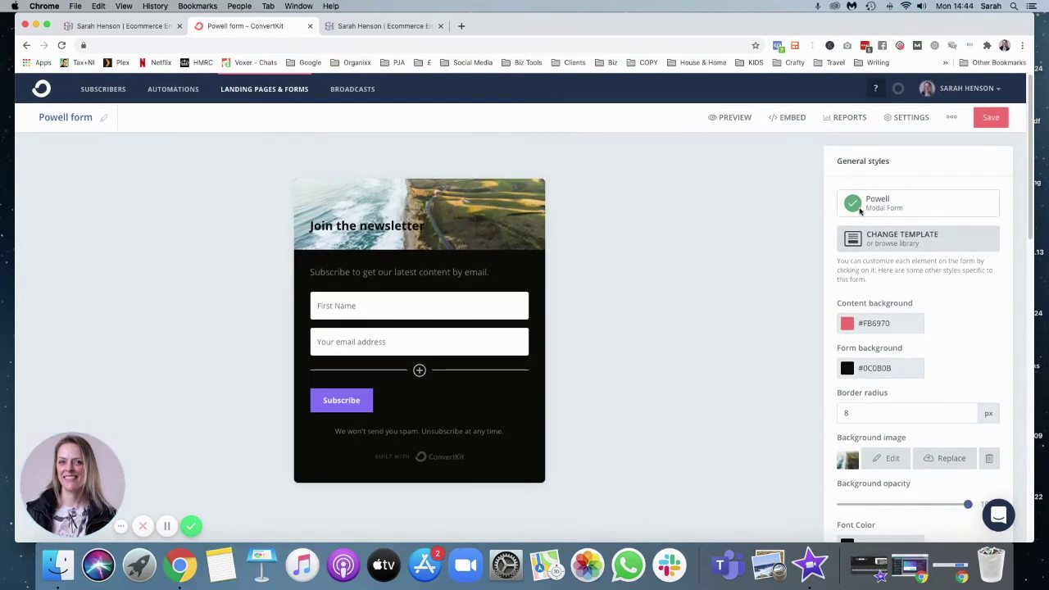
Uncheck Send incentive email in the Incentive settings, save, and reopen General settings
left_click(907, 119)
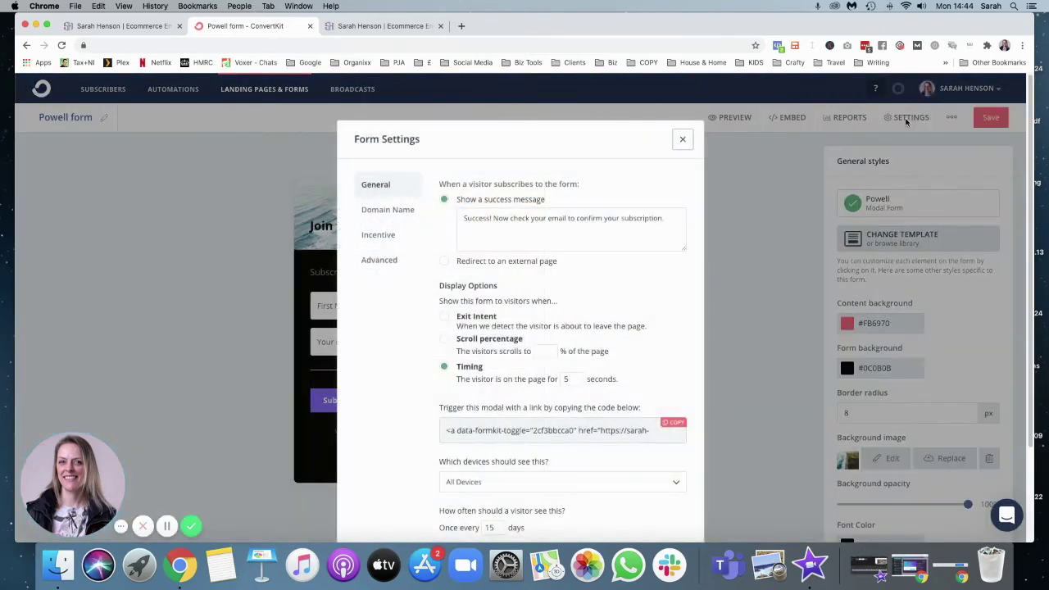
left_click(364, 236)
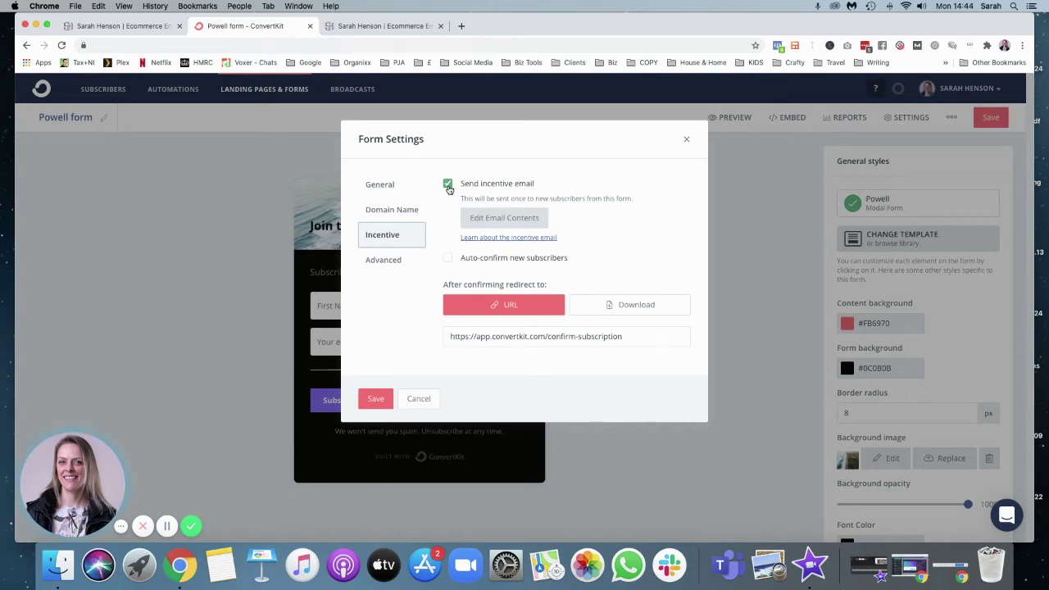
left_click(448, 185)
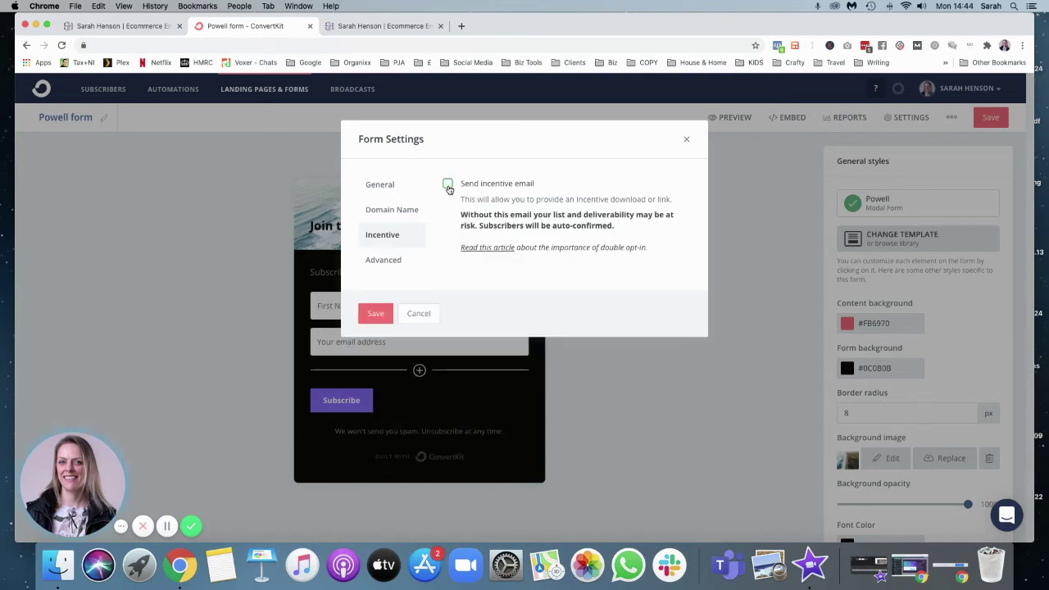
left_click(382, 313)
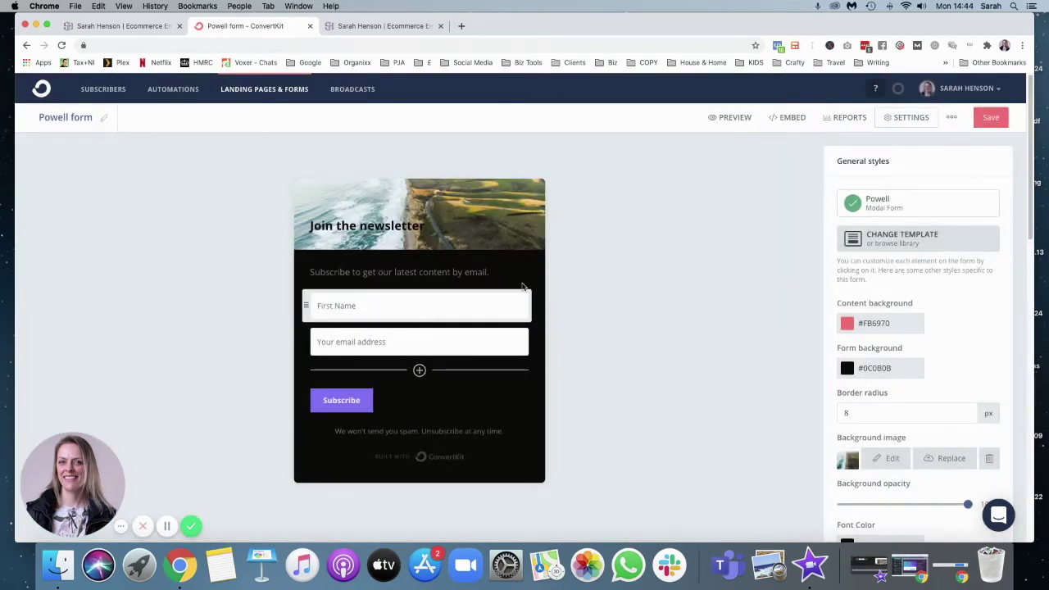
left_click(907, 117)
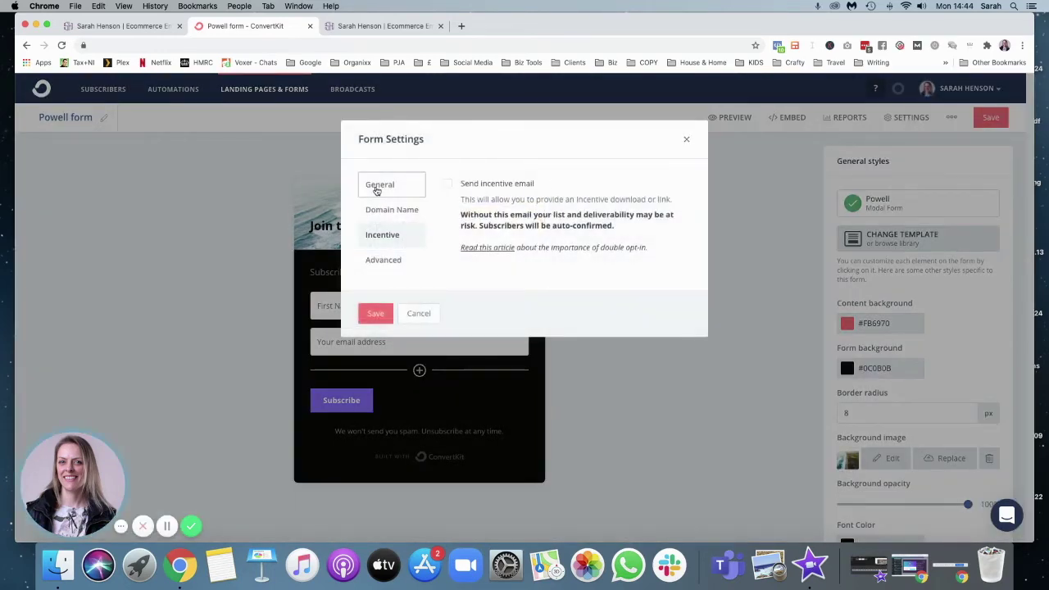
left_click(377, 188)
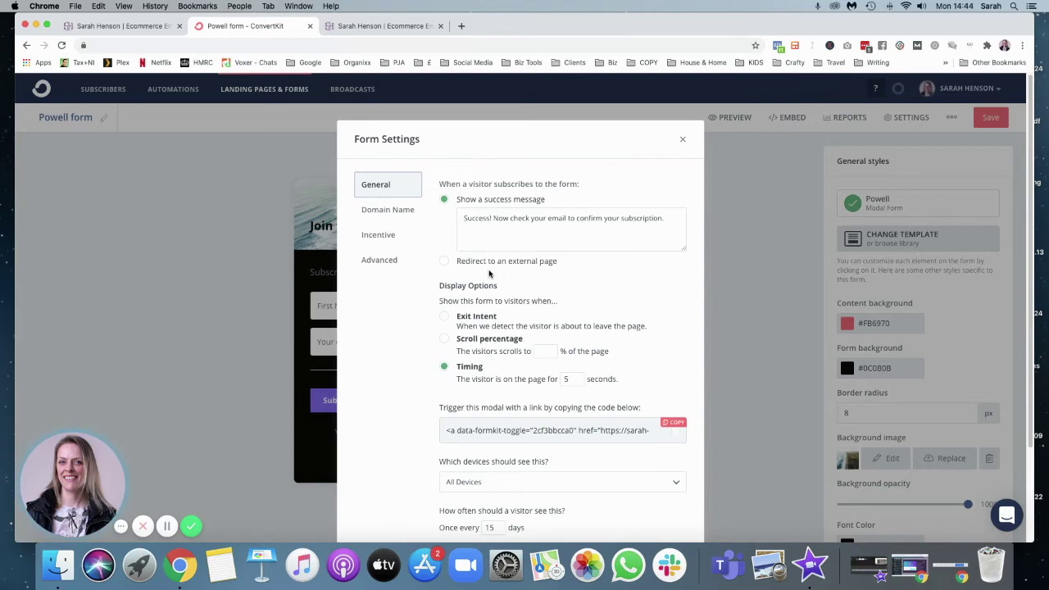
Set the form to show on Exit Intent, once every 7 days instead of 15
left_click_drag(439, 407, 646, 410)
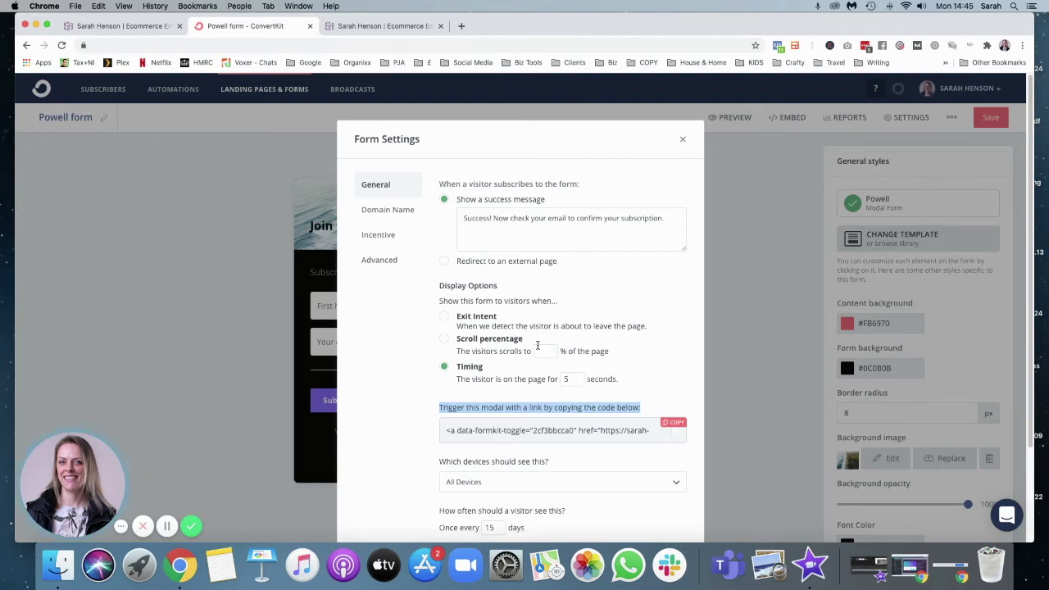
left_click(444, 318)
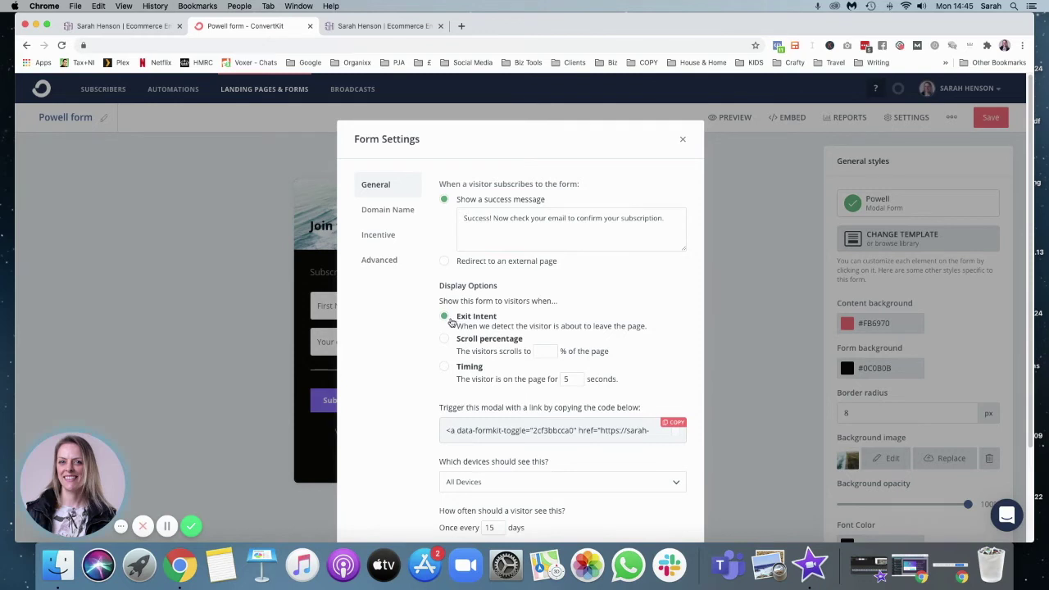
scroll(538, 430, "right", 3)
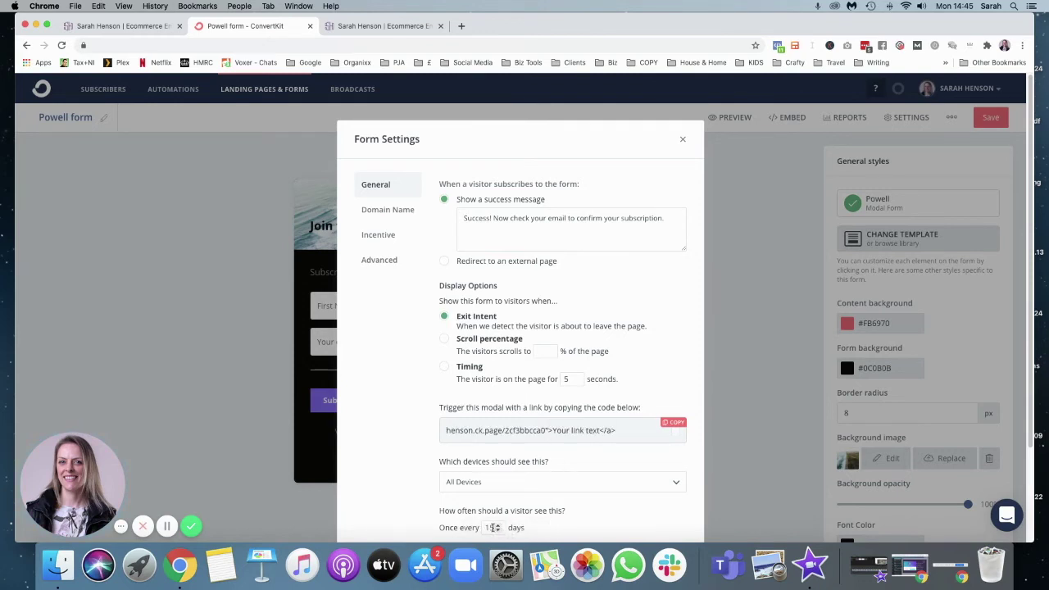
left_click_drag(492, 528, 476, 530)
type("7")
left_click(385, 262)
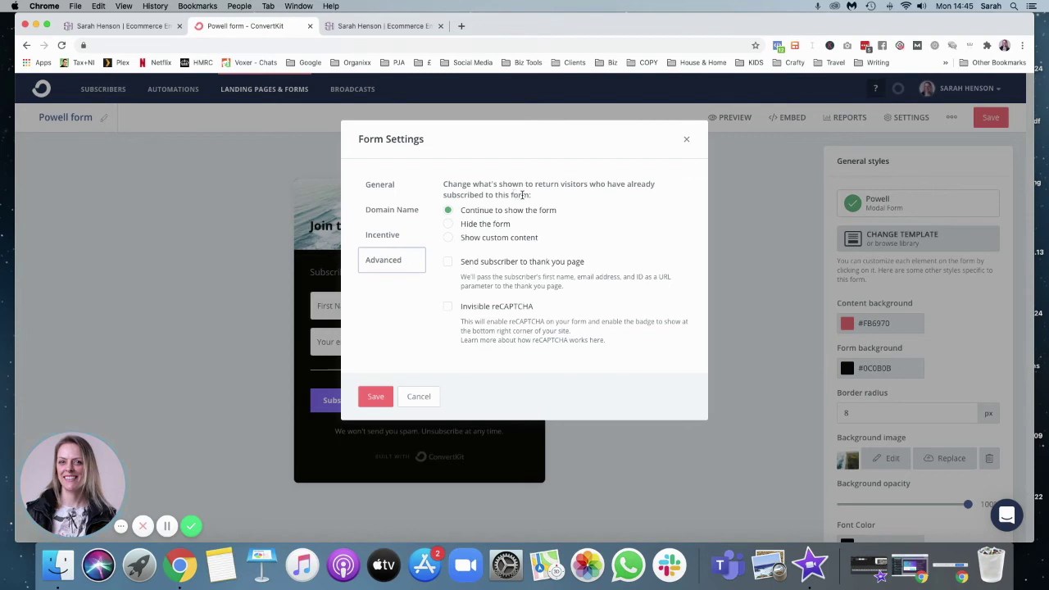
Check the Advanced return-visitor options, save the settings, and bring up embed options
left_click(448, 226)
left_click(375, 397)
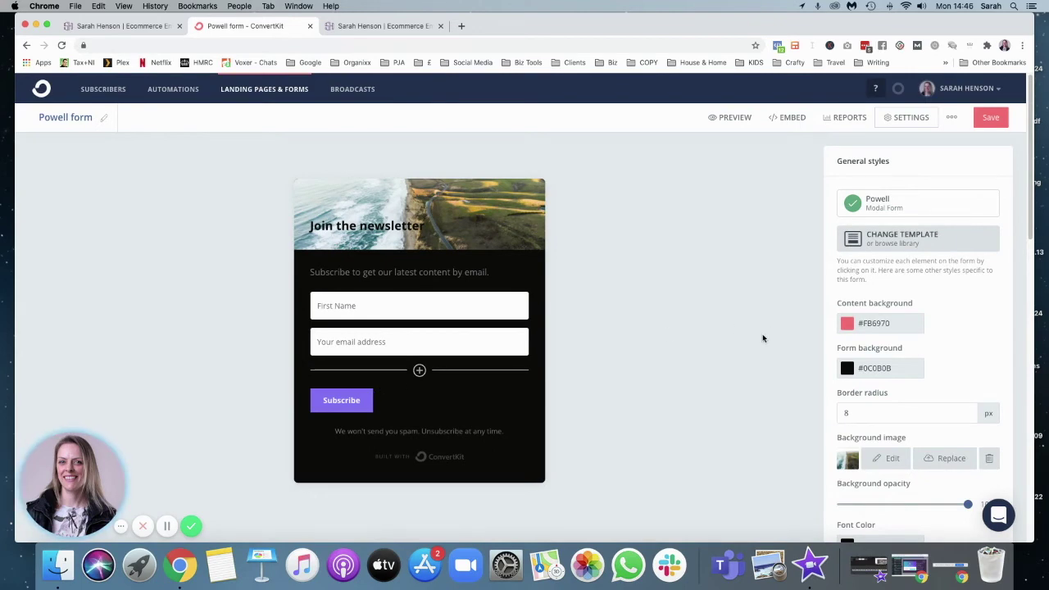
left_click(792, 119)
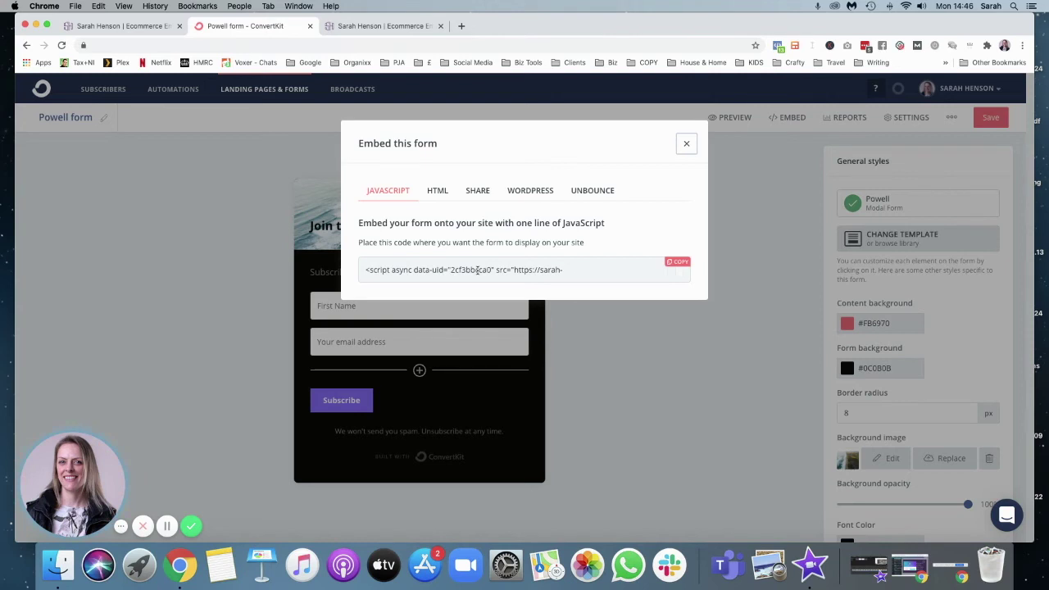
Copy the Powell form's one-line JavaScript embed code and return to Squarespace
left_click(439, 195)
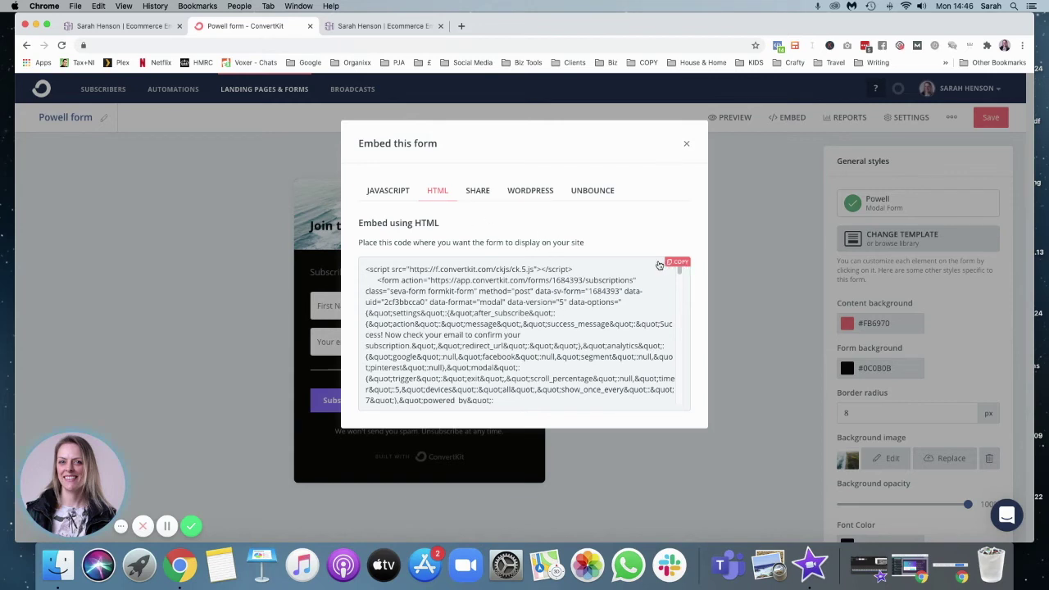
left_click(379, 191)
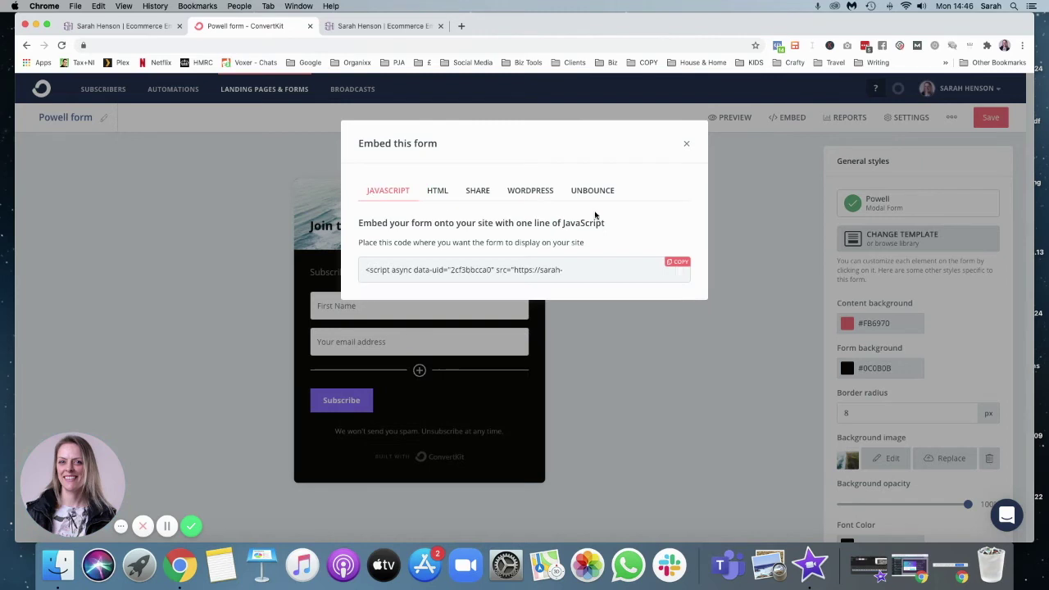
left_click(669, 264)
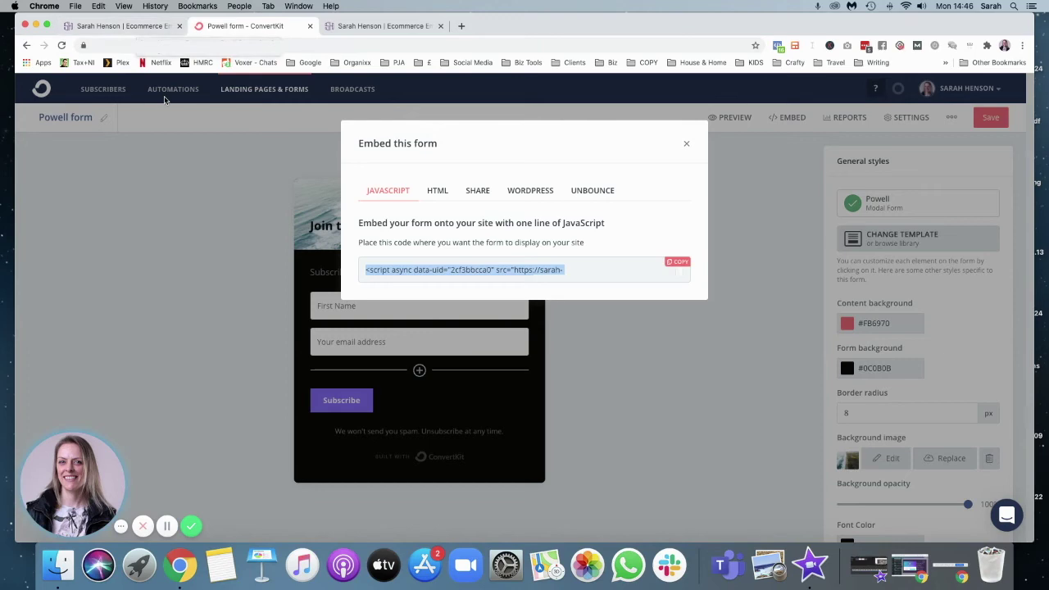
left_click(137, 27)
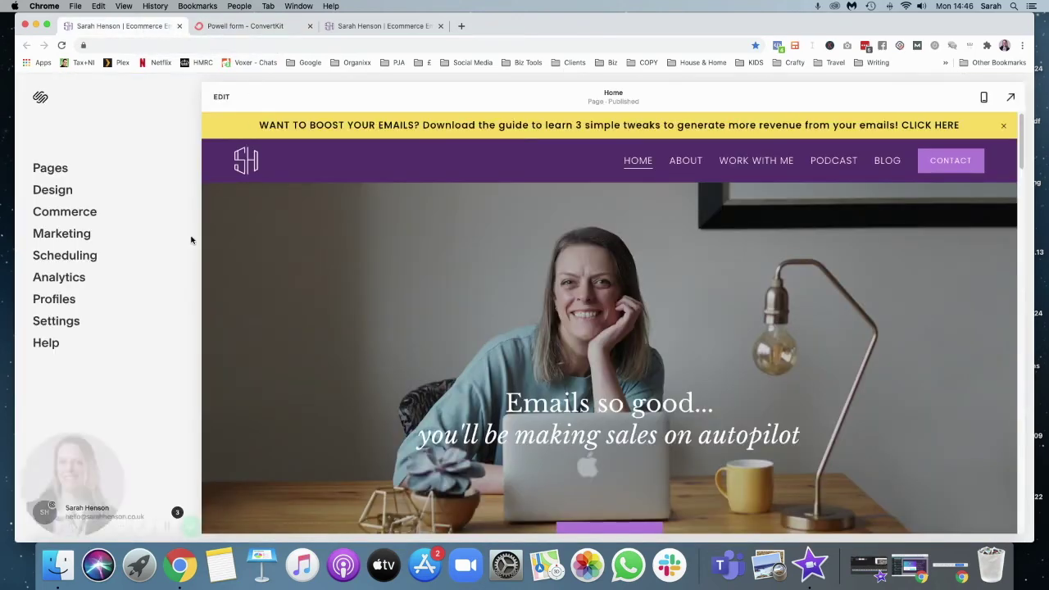
Replace the old header script in Code Injection with the Powell embed script and save
left_click(66, 322)
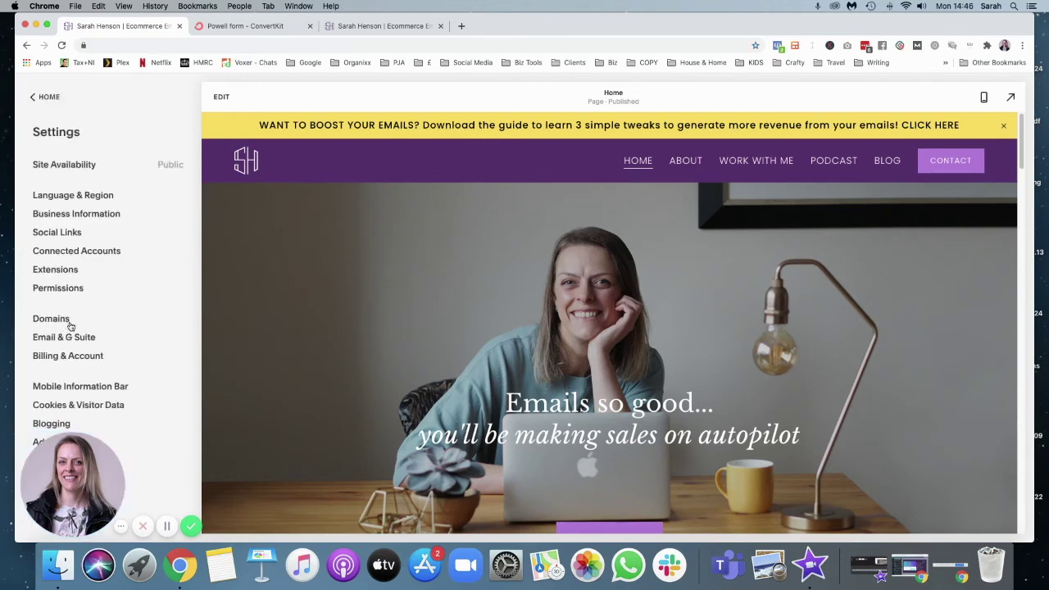
left_click(39, 444)
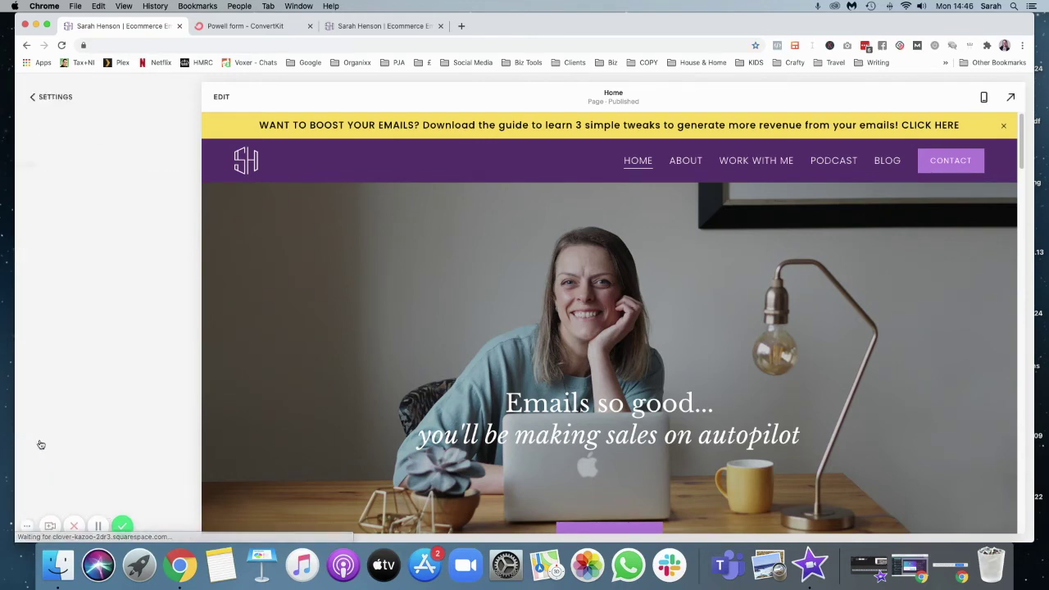
left_click(76, 206)
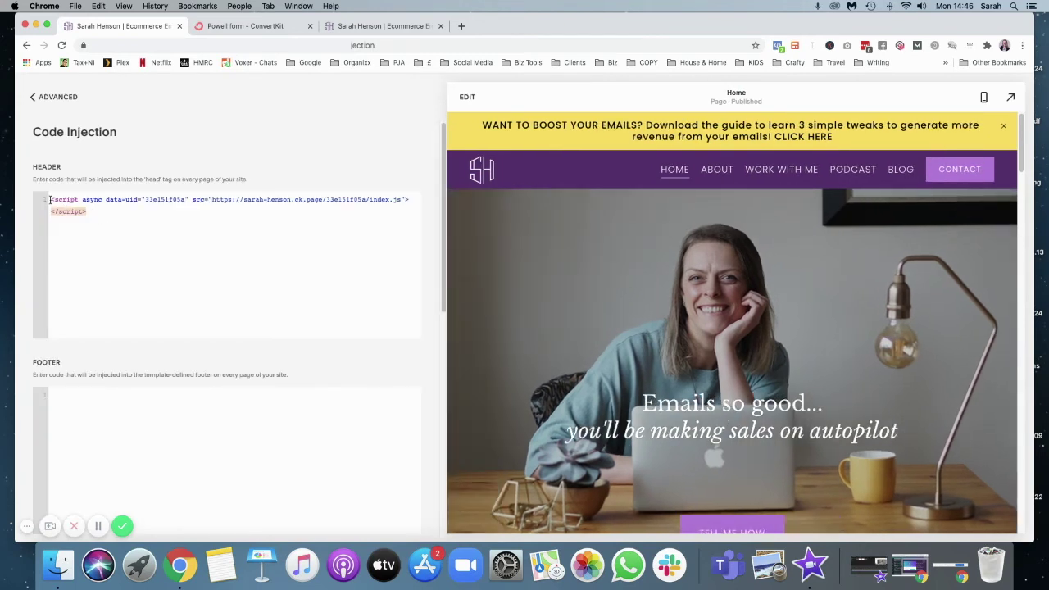
left_click_drag(50, 199, 204, 208)
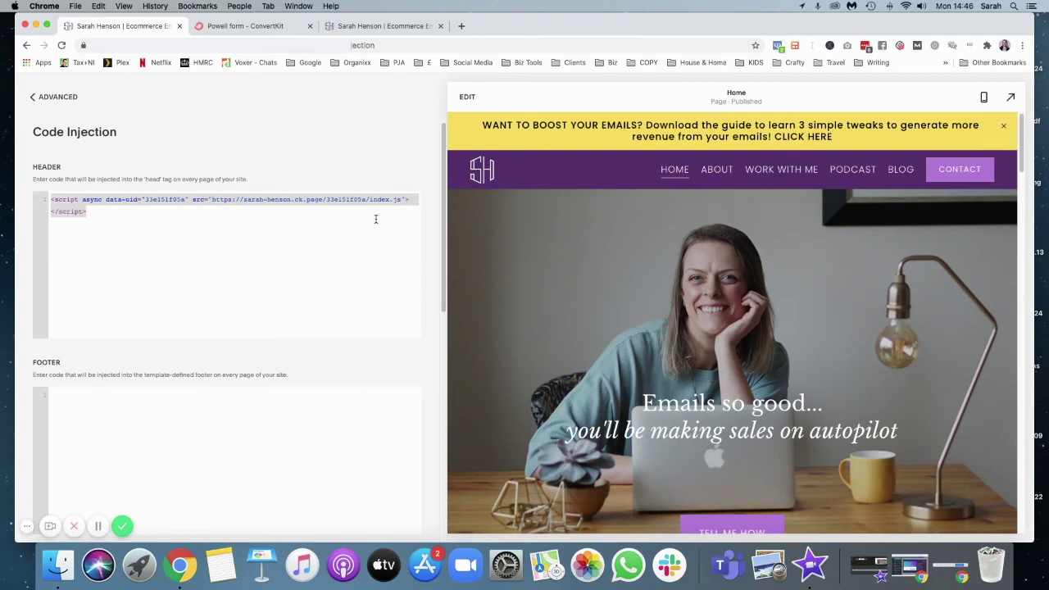
key("BackSpace")
key("super+v")
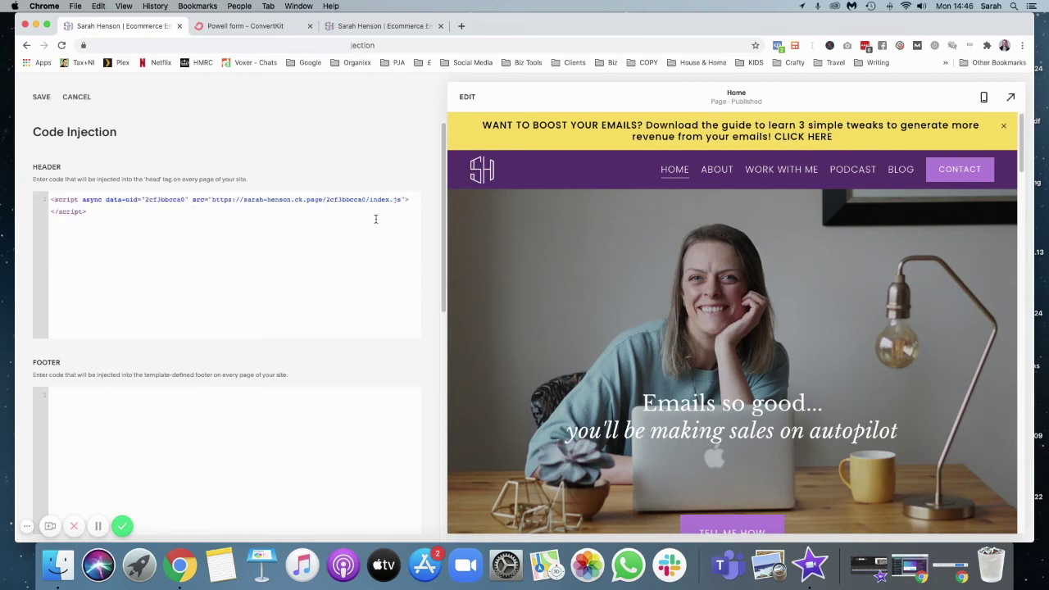
left_click(41, 97)
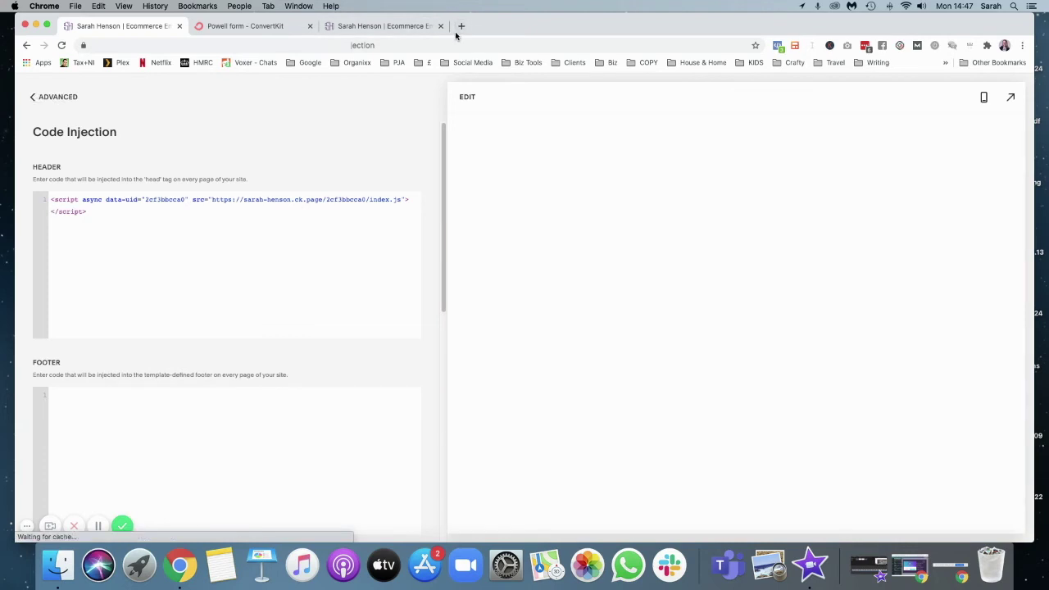
Back in ConvertKit, save the Powell form
left_click(461, 25)
left_click(245, 26)
left_click(993, 118)
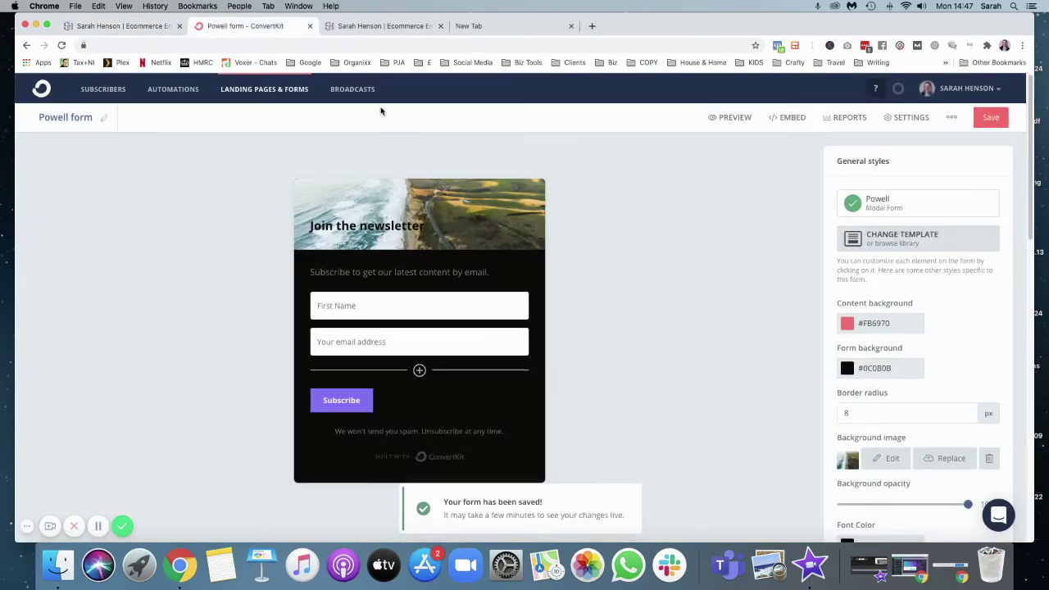
Load the live site's address in a new tab to trigger the newsletter pop-up
left_click(484, 26)
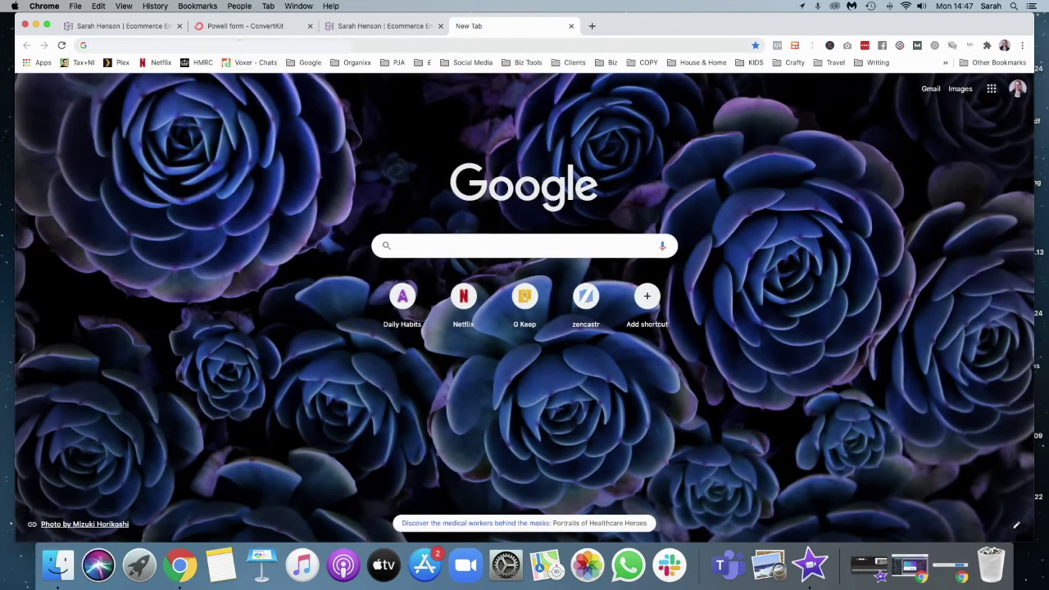
left_click(238, 41)
type("sarah")
key("Return")
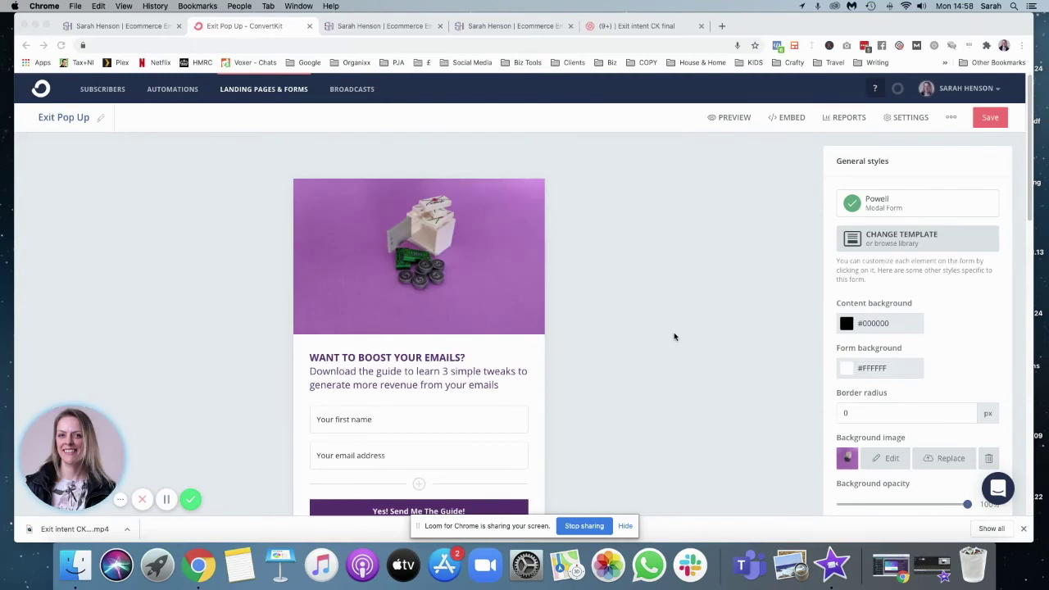
Scroll the Exit Pop Up form's General styles to Custom CSS and select all the code
scroll(674, 332, "down", 2)
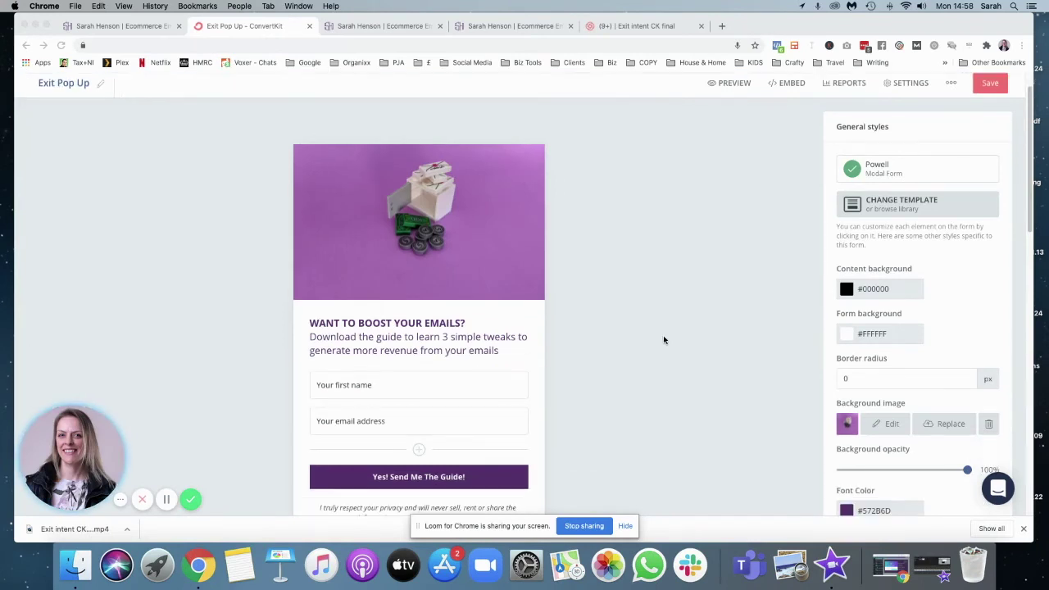
scroll(664, 340, "down", 1)
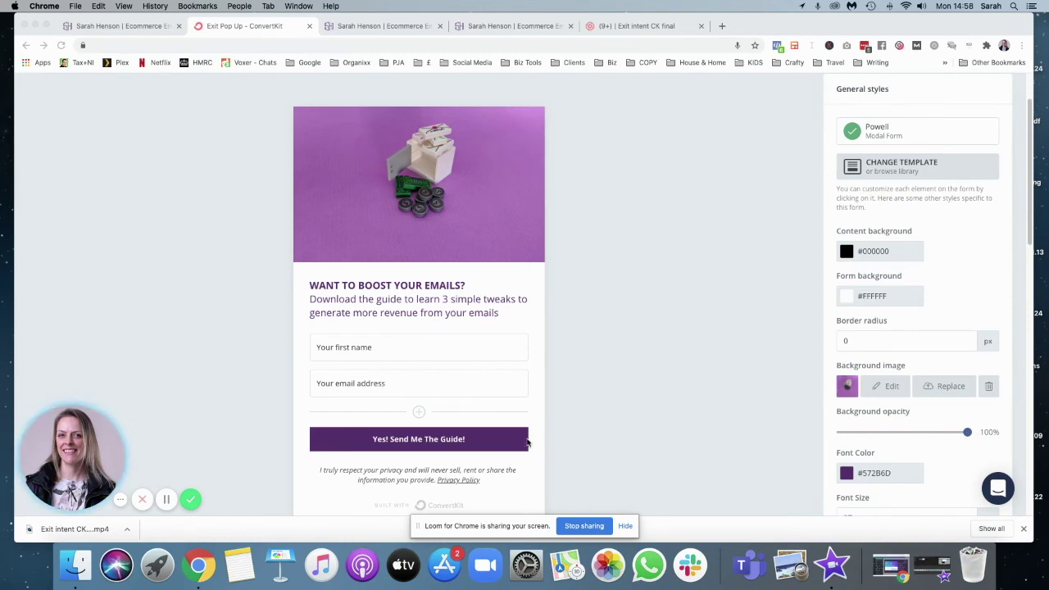
scroll(672, 424, "up", 3)
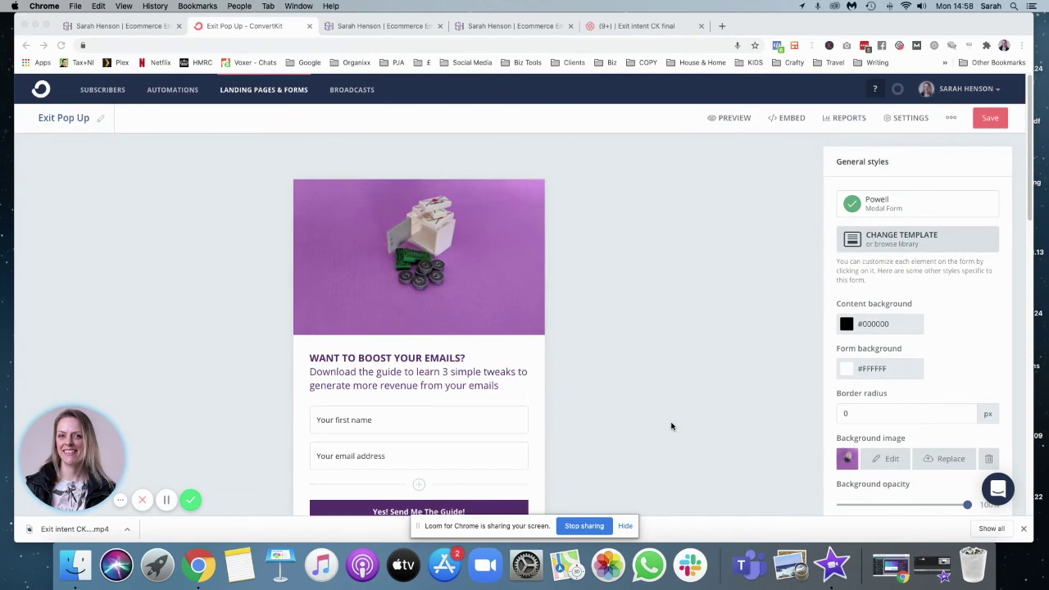
scroll(671, 425, "down", 5)
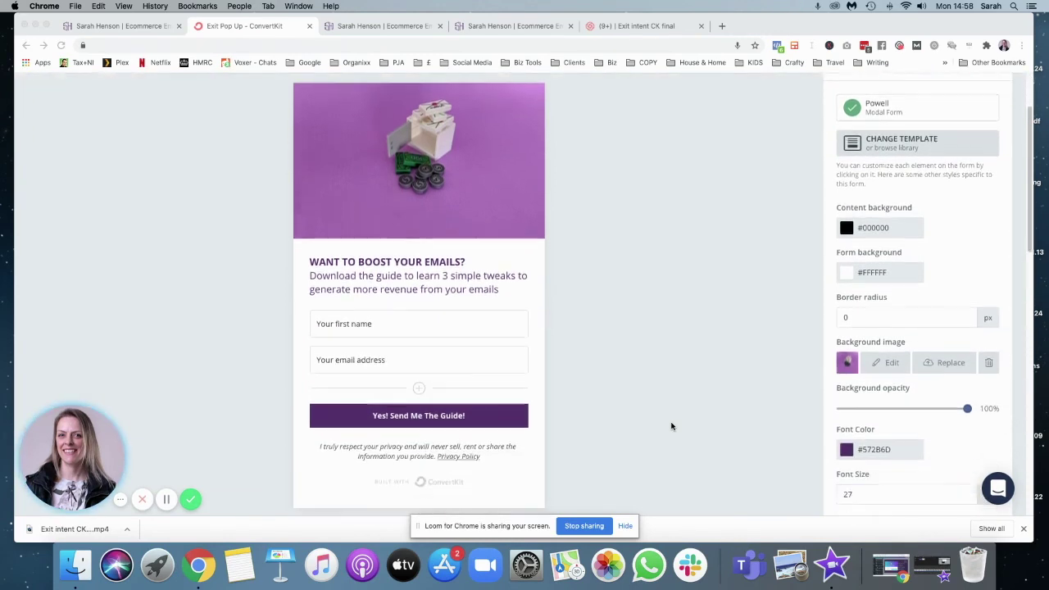
scroll(672, 425, "down", 2)
scroll(671, 425, "down", 3)
scroll(671, 425, "down", 3)
scroll(908, 463, "down", 3)
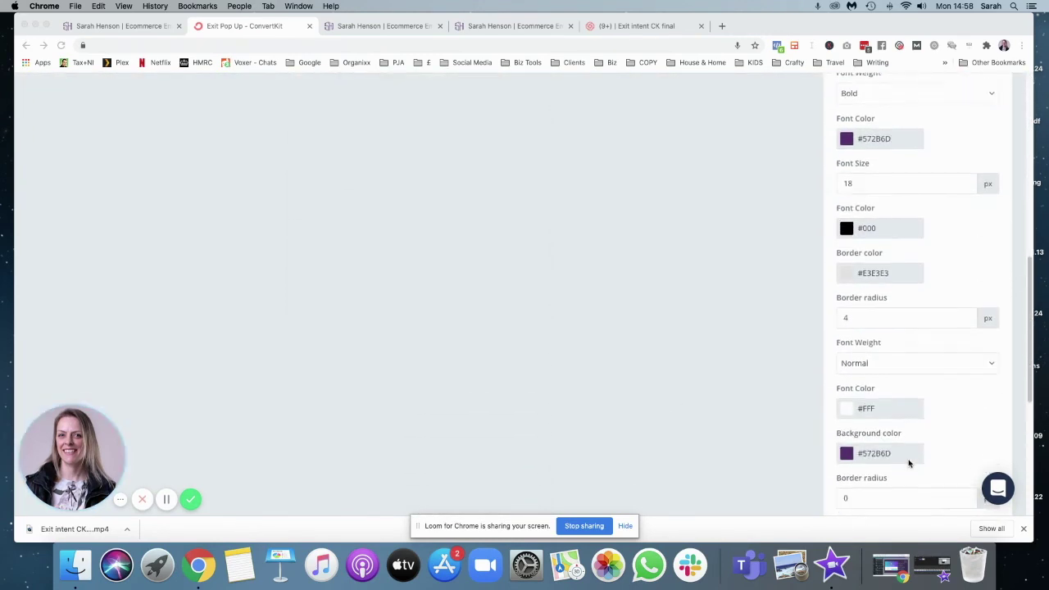
scroll(908, 463, "down", 2)
scroll(908, 465, "down", 5)
scroll(908, 464, "down", 3)
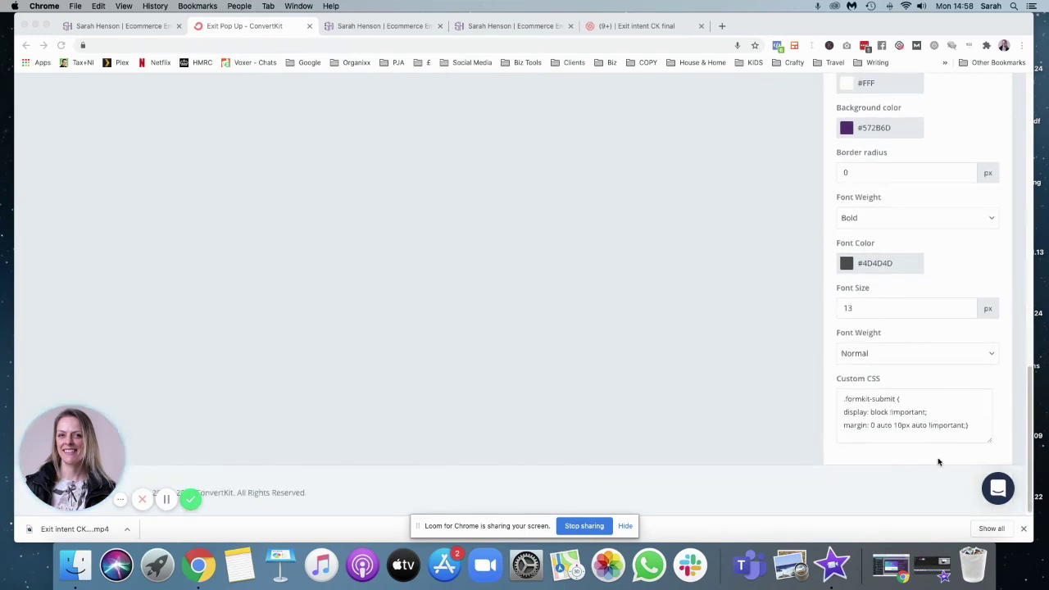
left_click(899, 425)
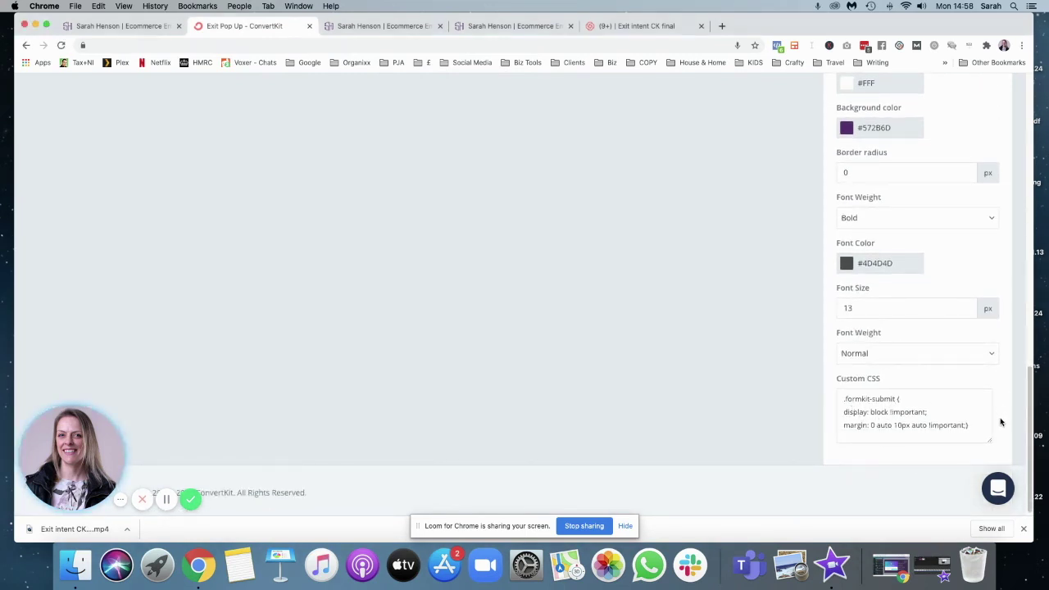
left_click_drag(968, 428, 843, 399)
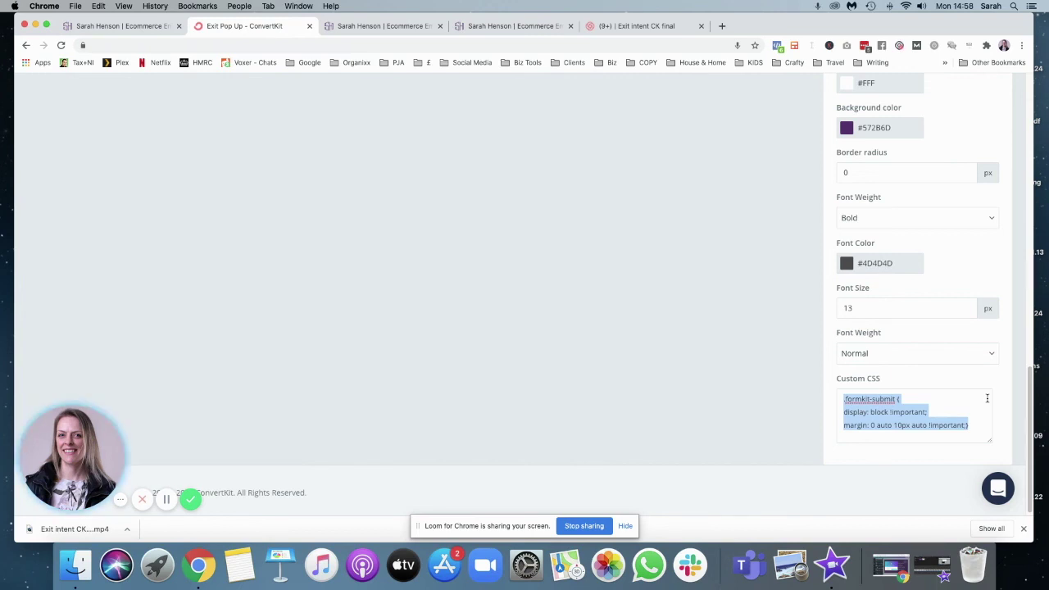
scroll(983, 401, "up", 5)
Scroll up to the top of the Exit Pop Up form, showing its image header and 'Want to boost your emails?' heading
scroll(980, 405, "up", 5)
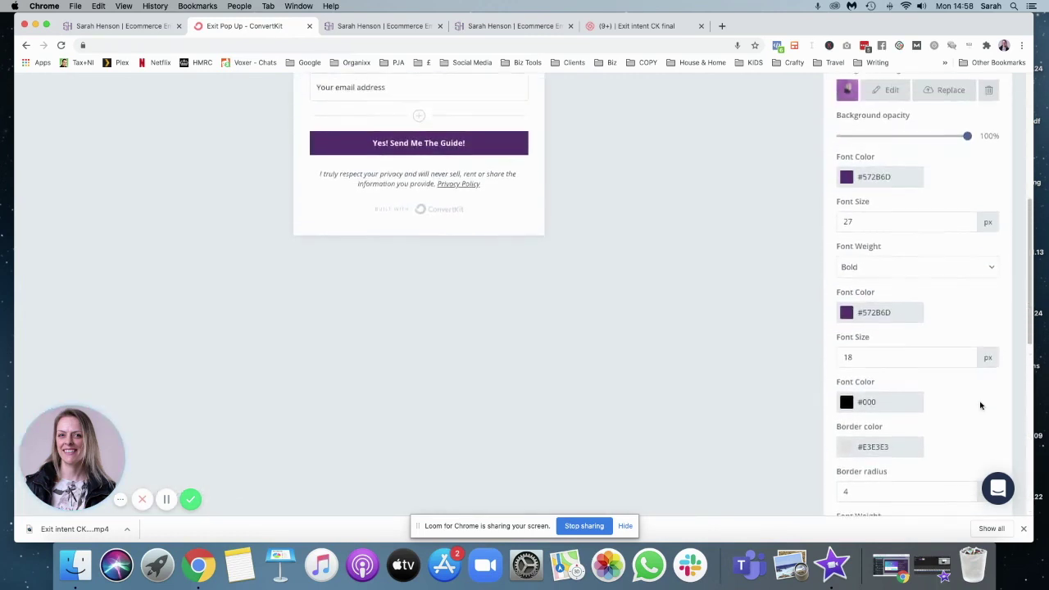
scroll(980, 405, "up", 5)
scroll(980, 405, "up", 1)
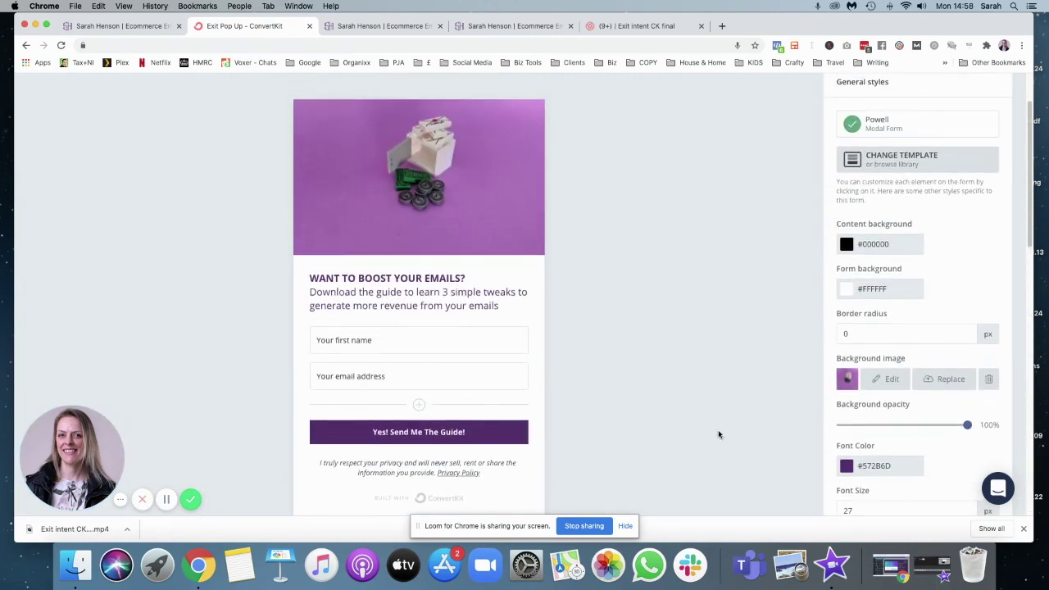